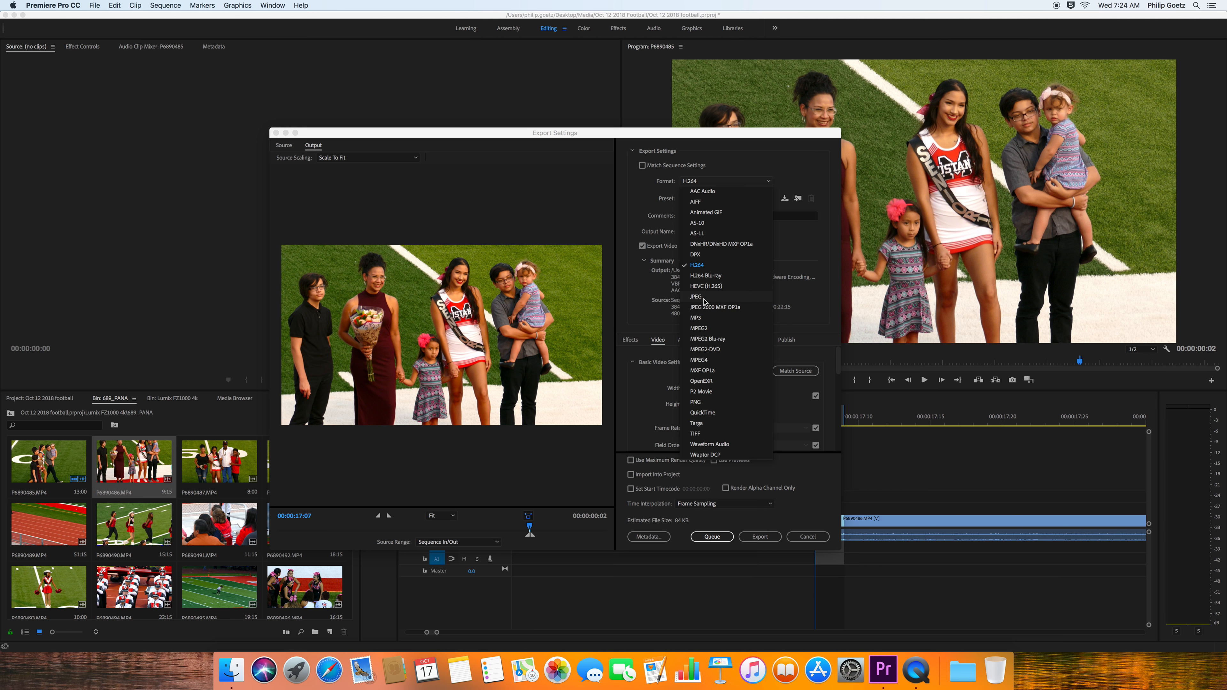
Set the export format to JPEG and name the output file "football still image oct 12" on the Desktop.
left_click(707, 297)
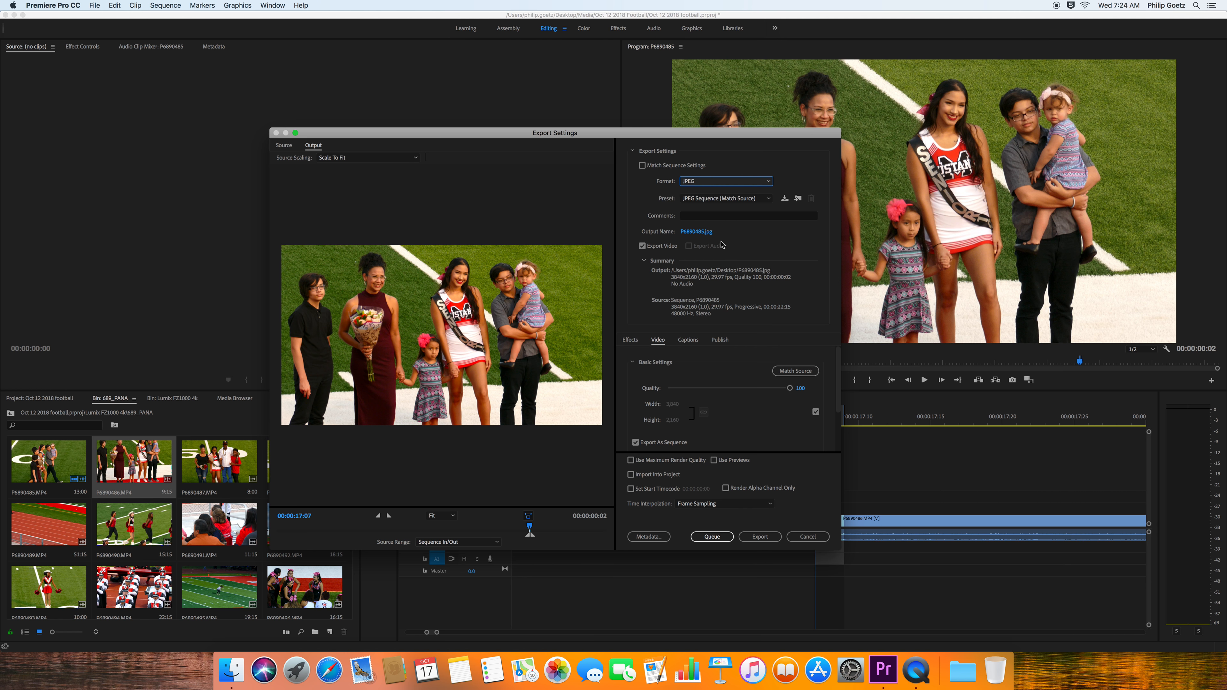
left_click(701, 233)
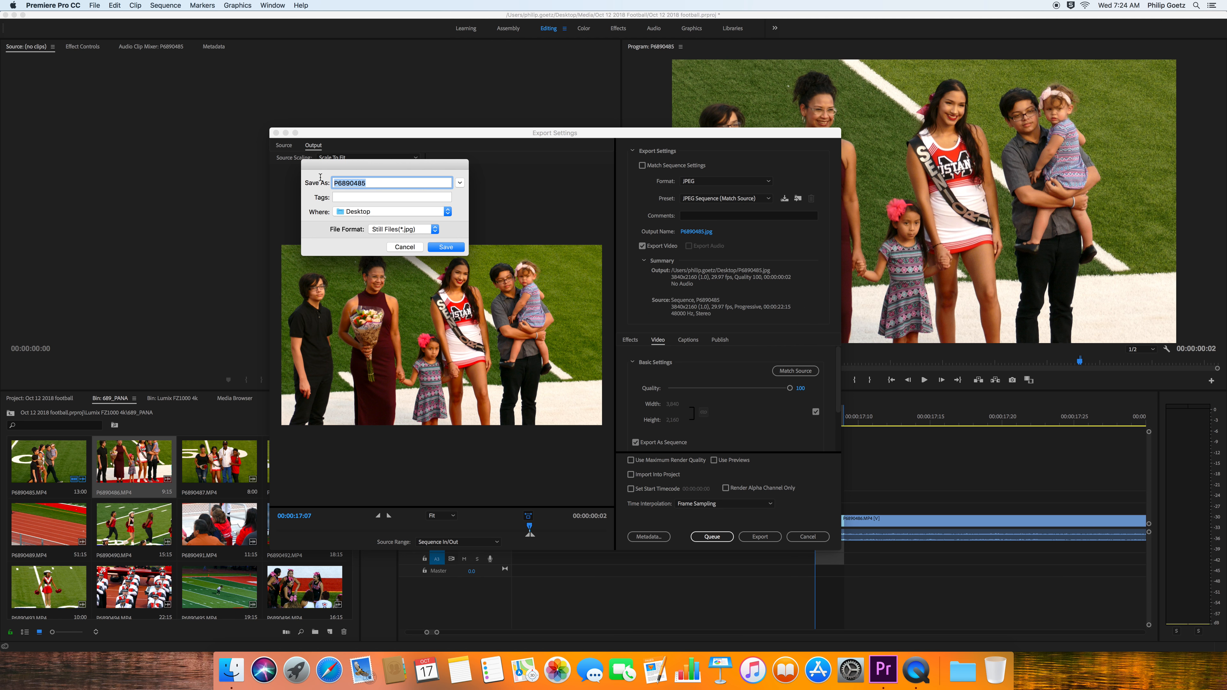
type("fottball still image oct 12")
key("BackSpace")
key("BackSpace")
key("BackSpace")
key("BackSpace")
key("BackSpace")
key("BackSpace")
type("o")
left_click(448, 247)
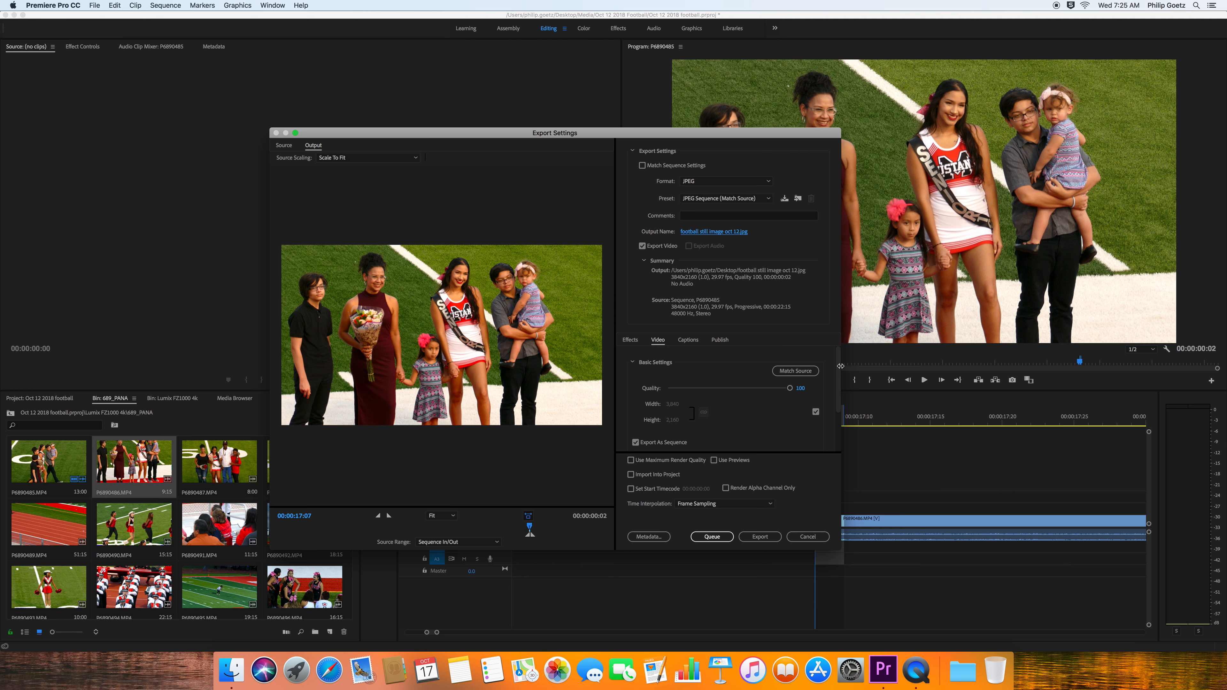
Review the remaining JPEG video settings and export the marked frame range.
scroll(839, 375, "down", 1)
left_click_drag(838, 370, 833, 423)
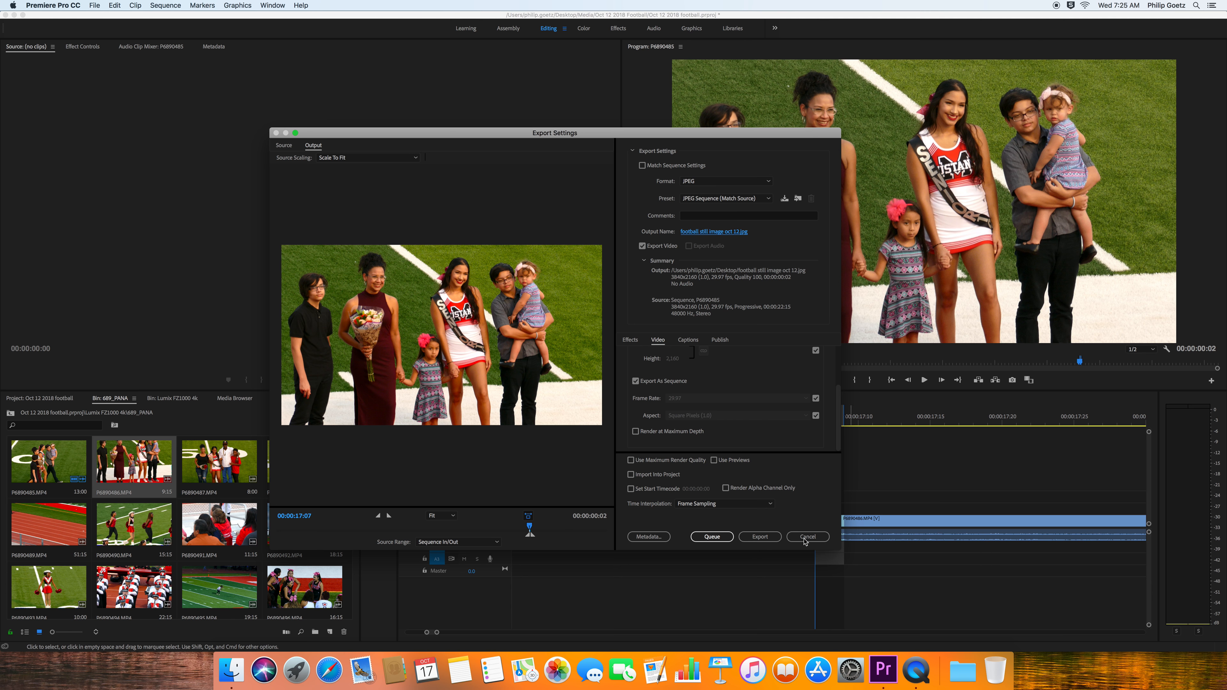
left_click(761, 537)
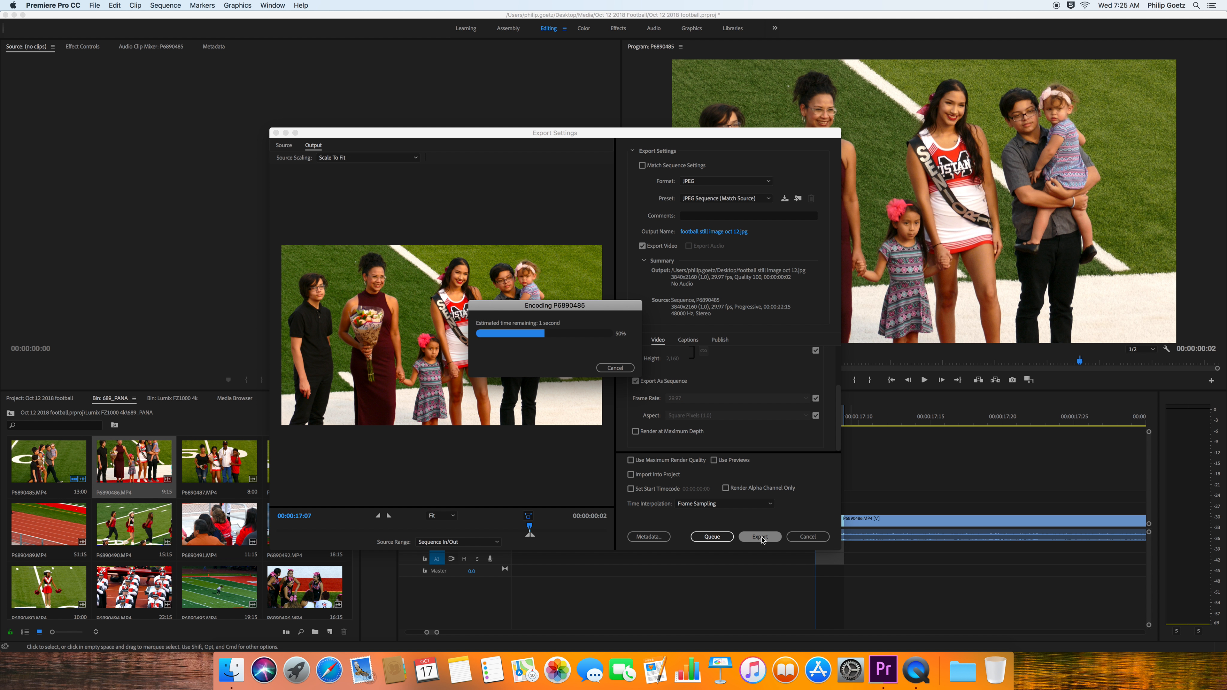
Minimize the editing window and move the two exported football JPEGs to an empty area of the desktop.
left_click(14, 15)
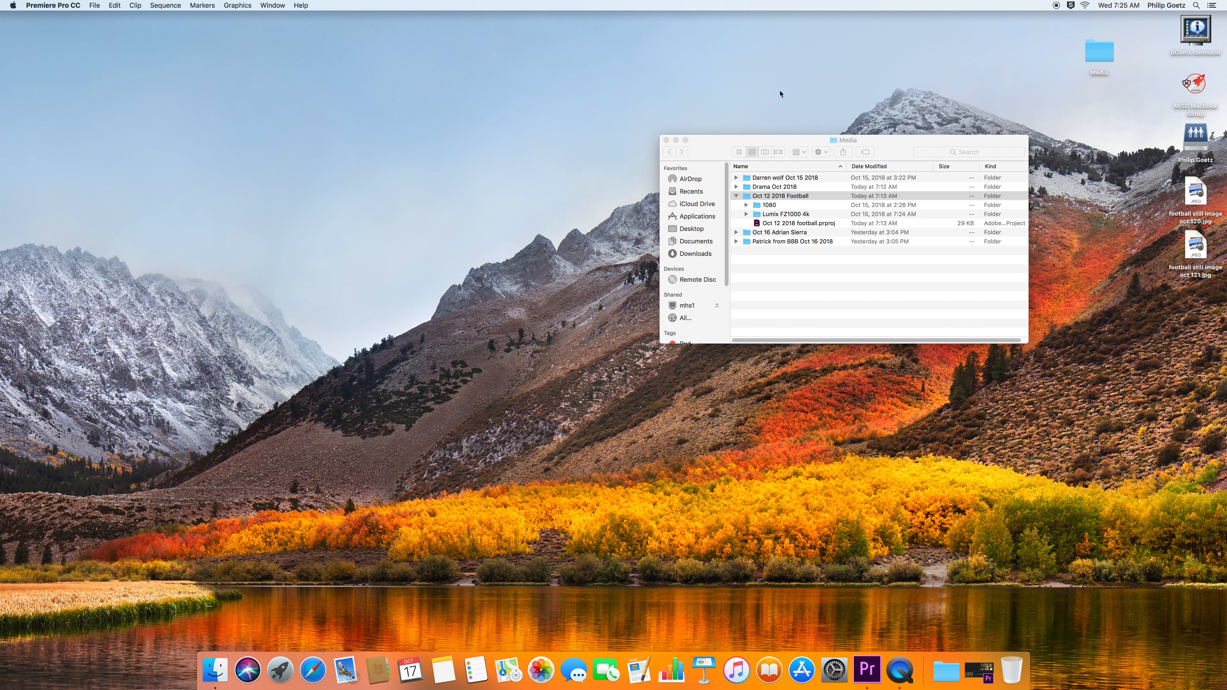
left_click_drag(1196, 193, 457, 46)
left_click_drag(1176, 255, 402, 104)
key("super+i")
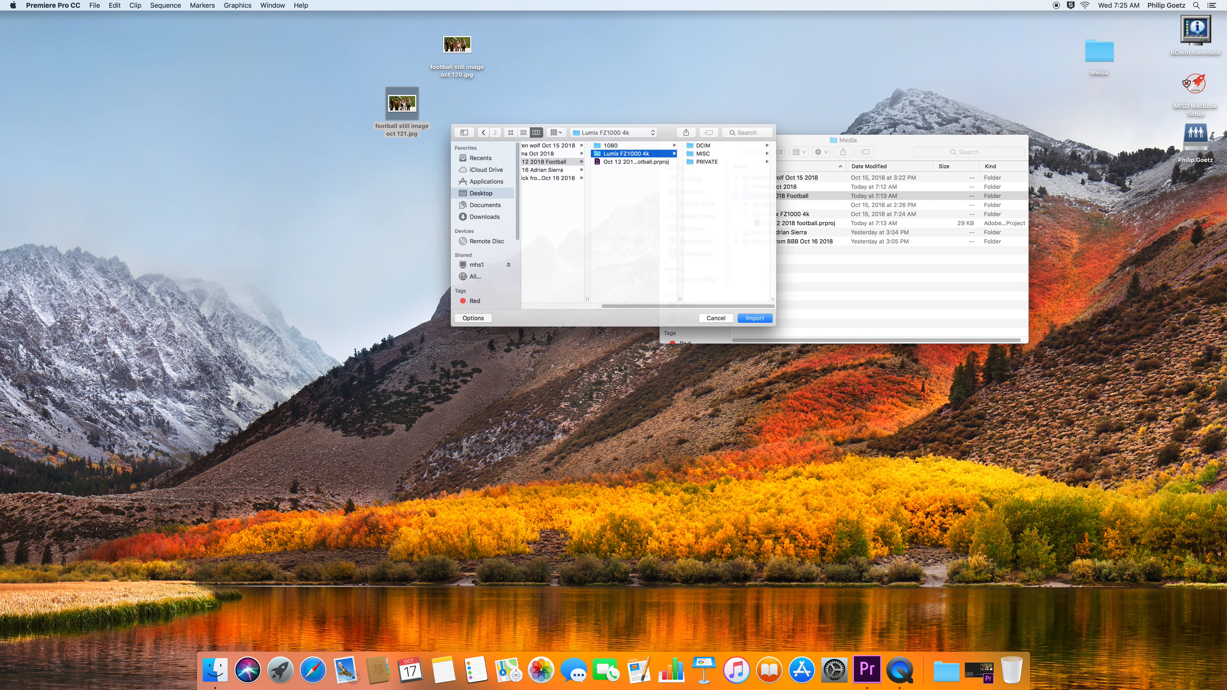
left_click(726, 323)
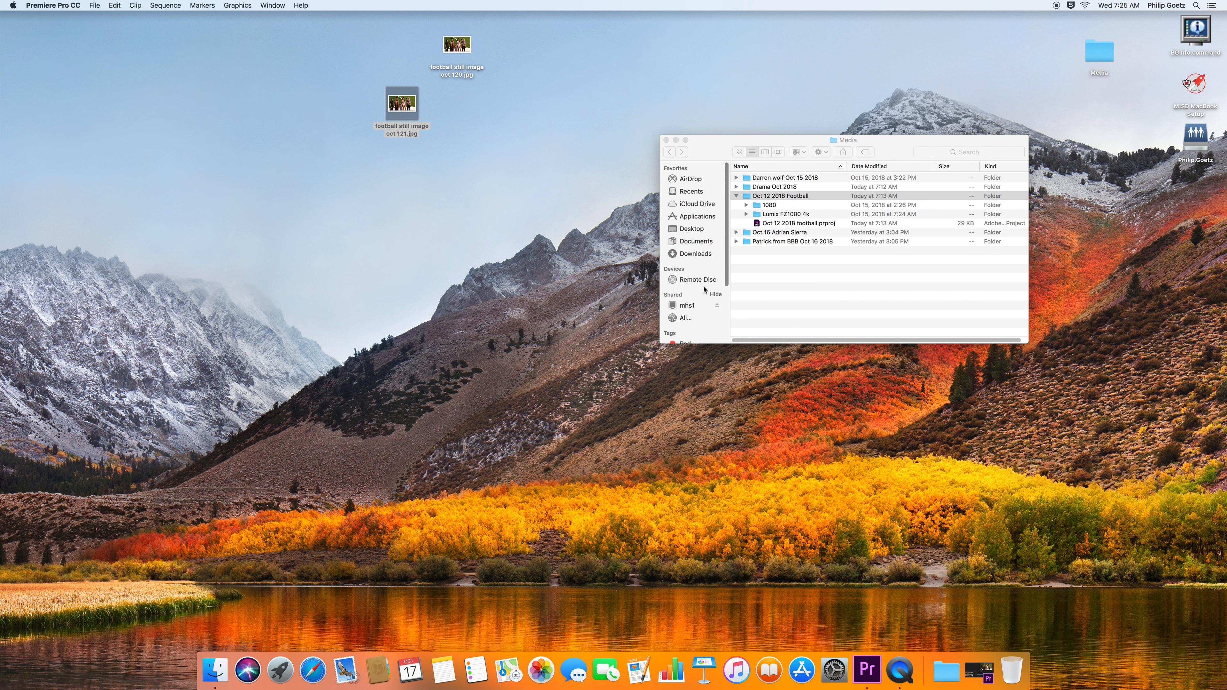
Import the PRIVATE folder from the 1080 folder inside Oct 12 2018 Football, dismissing the list of unsupported files.
left_click(94, 5)
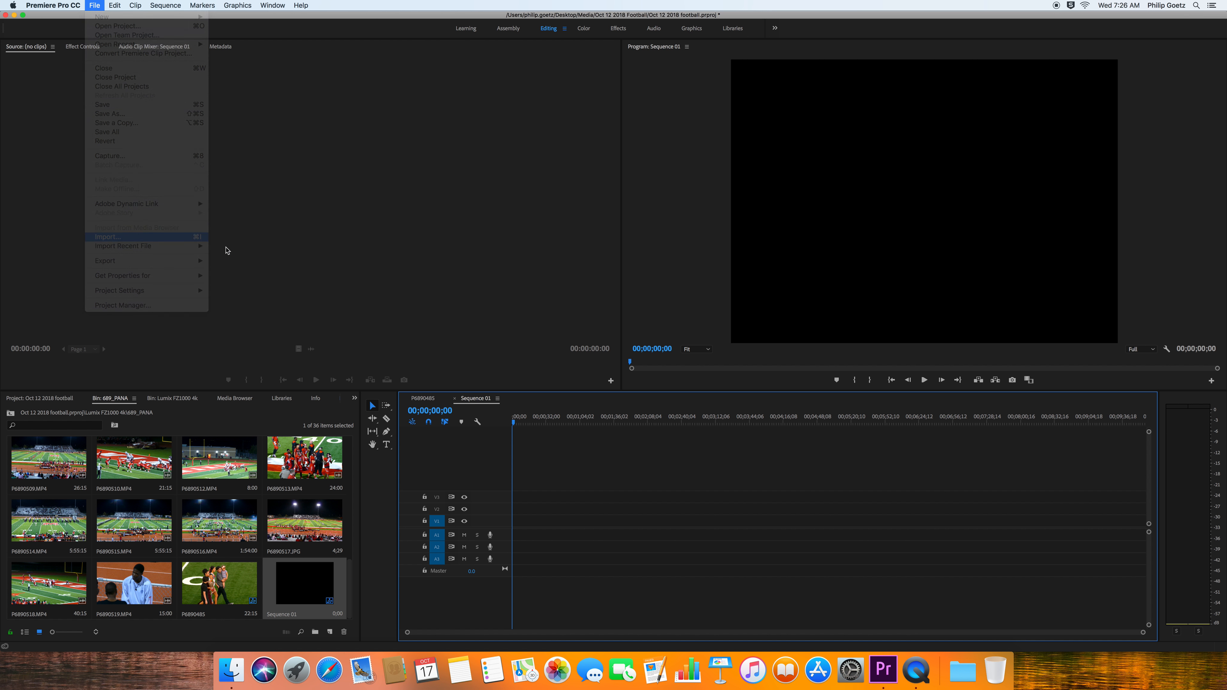
left_click(223, 250)
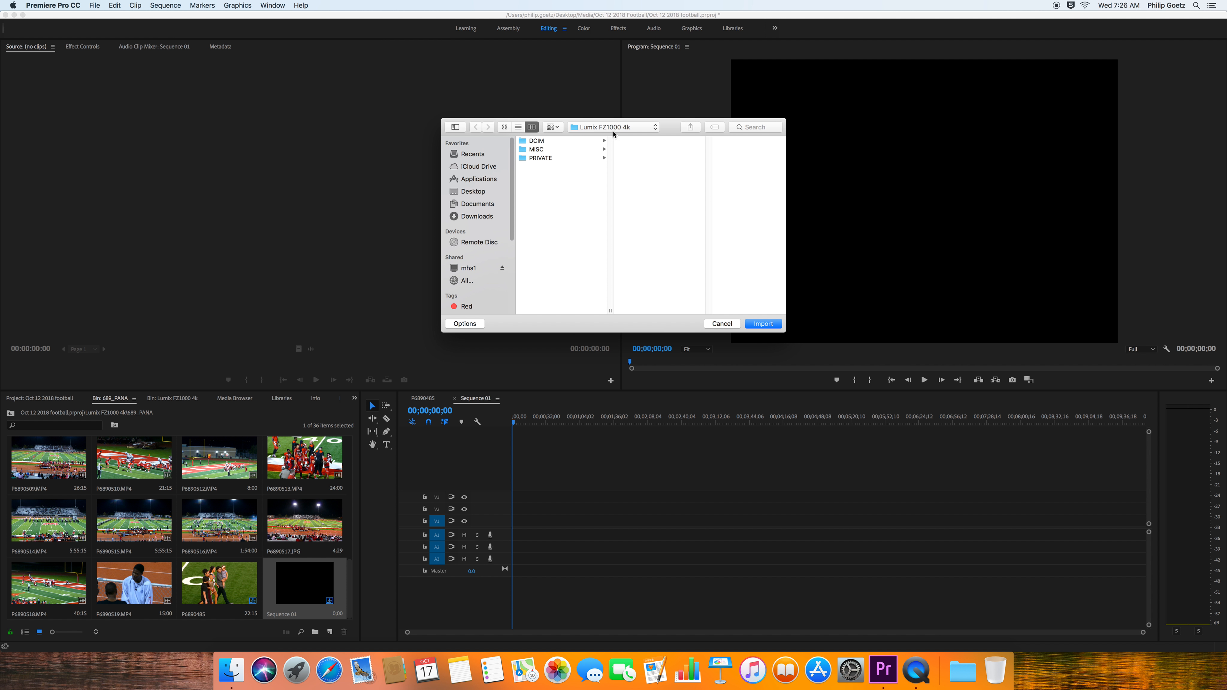
left_click(608, 128)
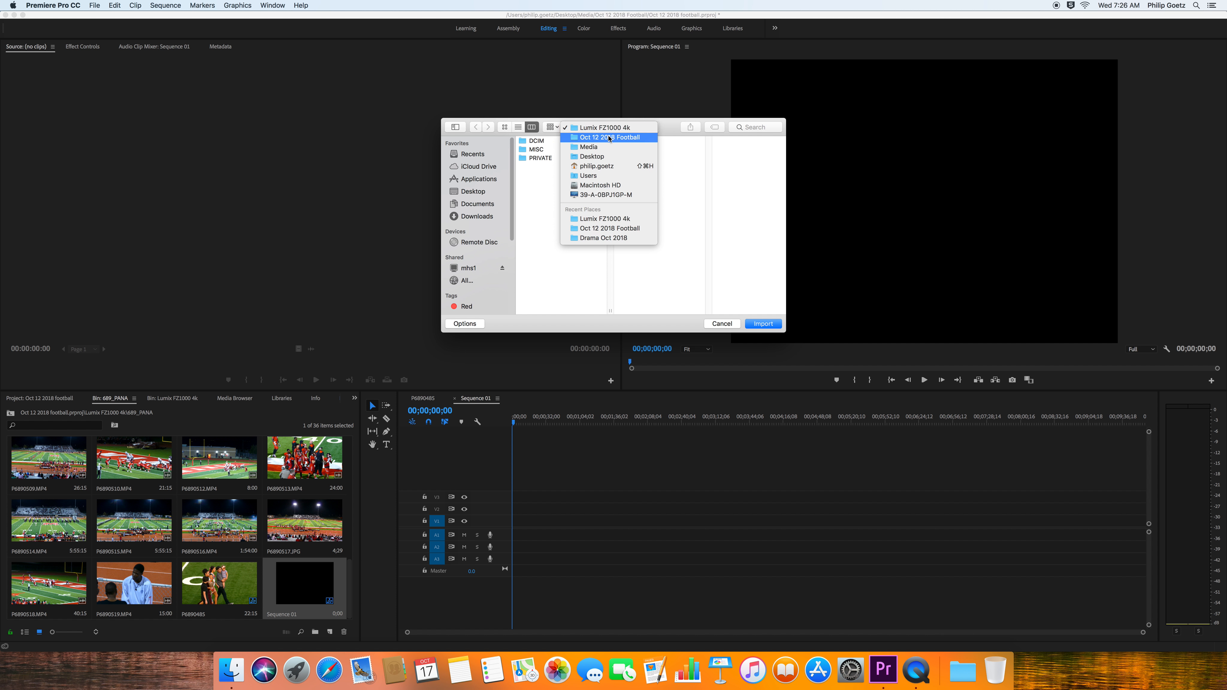
left_click(610, 137)
left_click(712, 141)
left_click(712, 141)
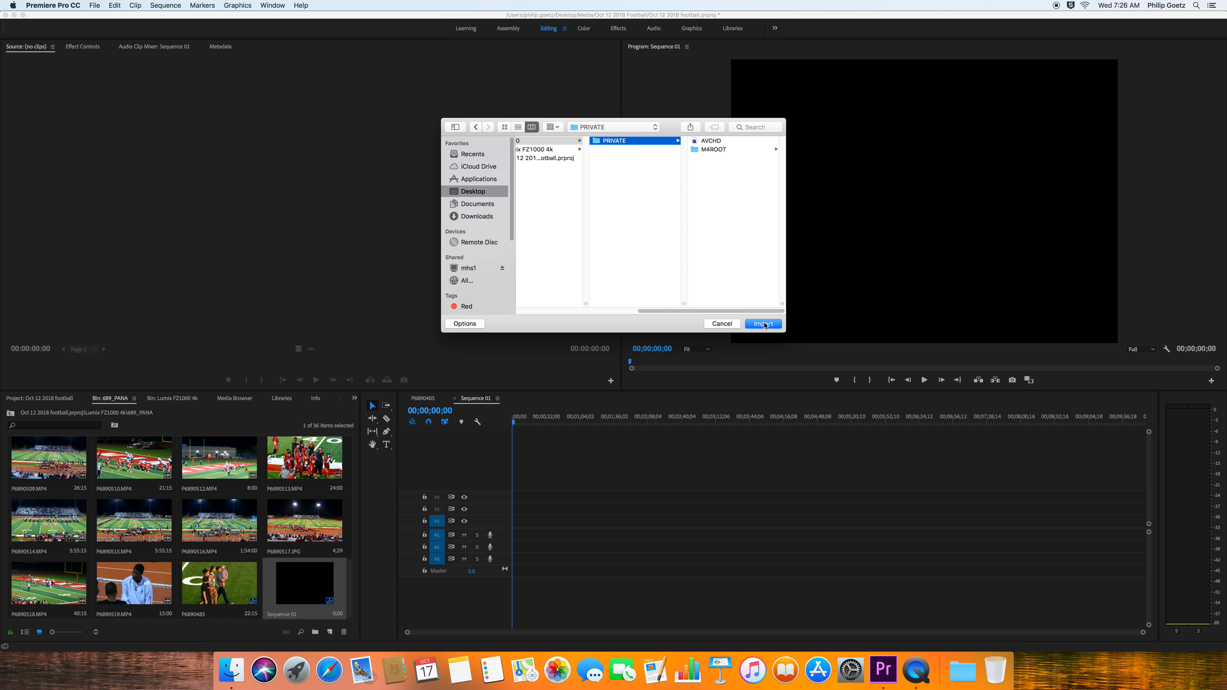
left_click(763, 324)
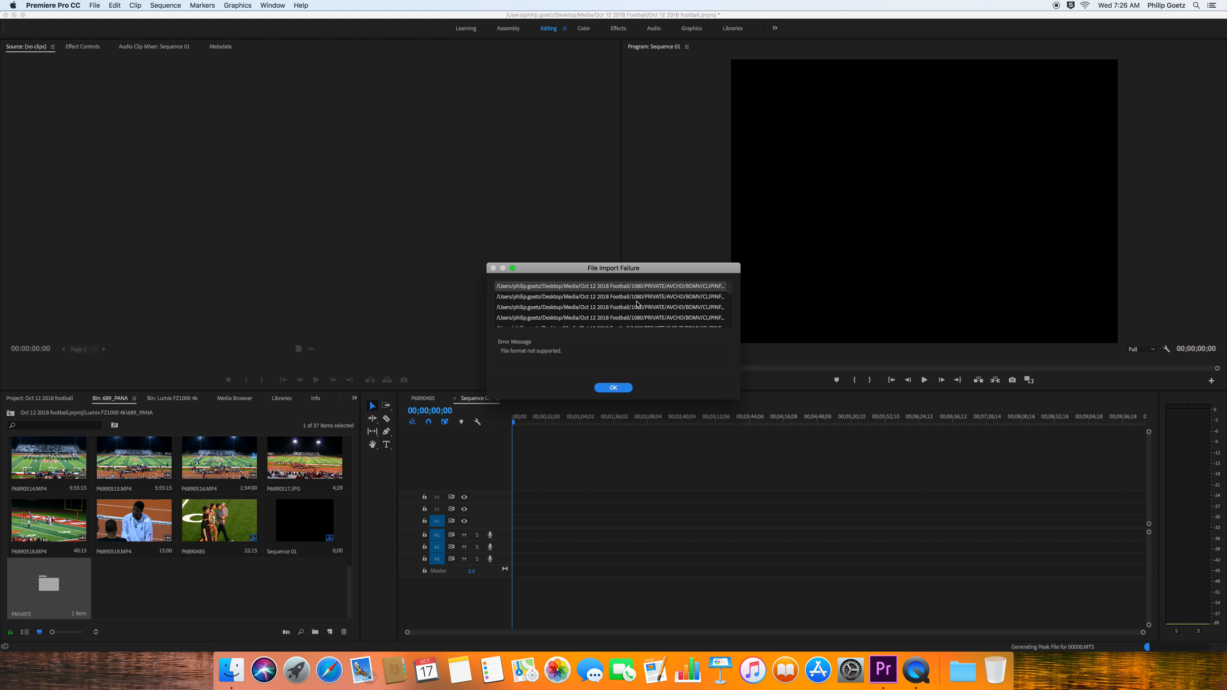
left_click(613, 389)
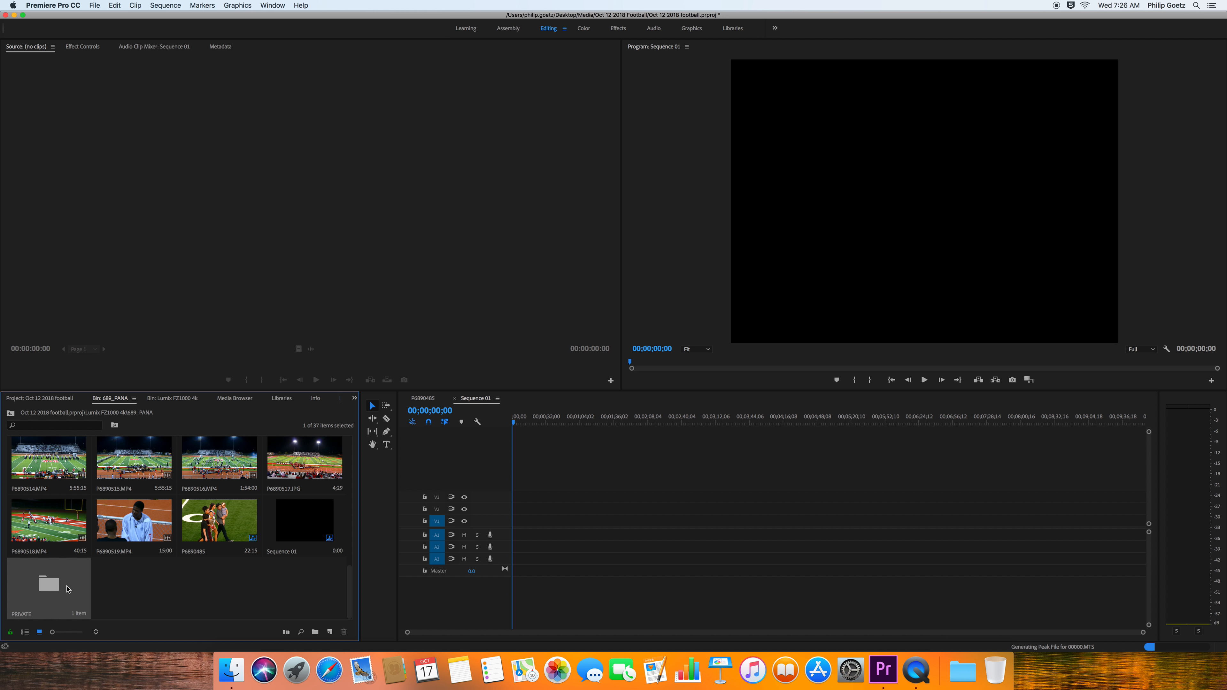
Place 00006.MTS from the PRIVATE folder's STREAM bin into Sequence 01, changing the sequence settings to match the clip.
double_click(52, 583)
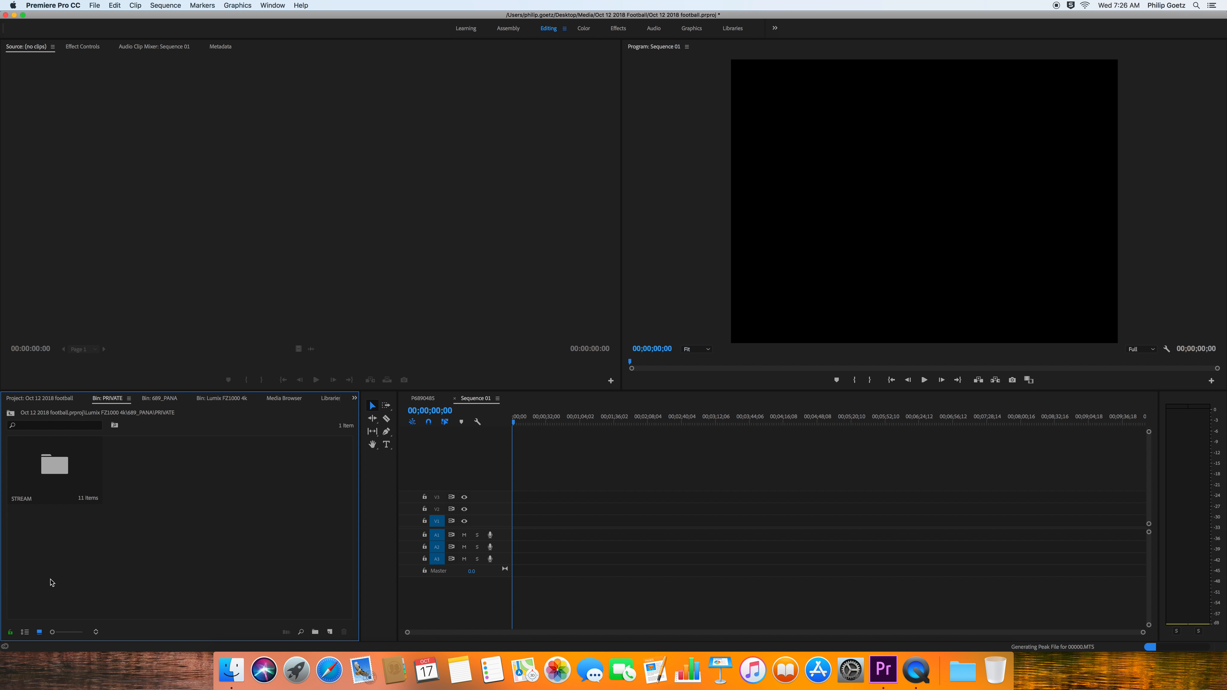
double_click(55, 474)
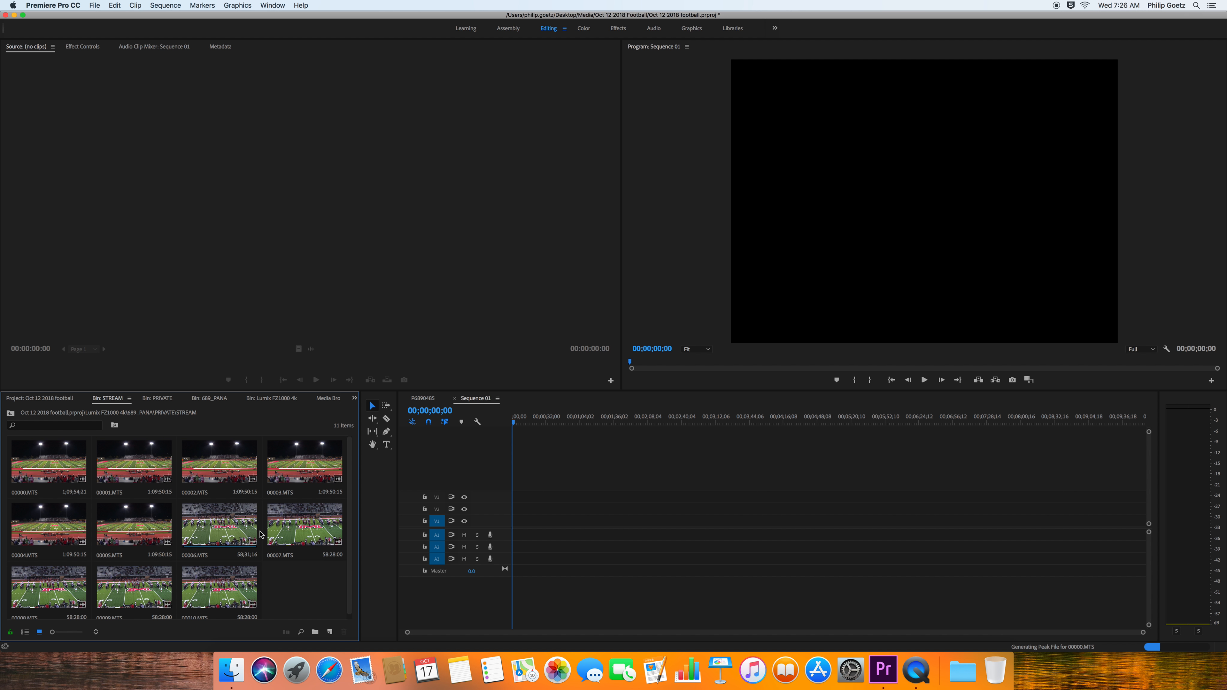
left_click(209, 516)
left_click_drag(209, 515, 627, 521)
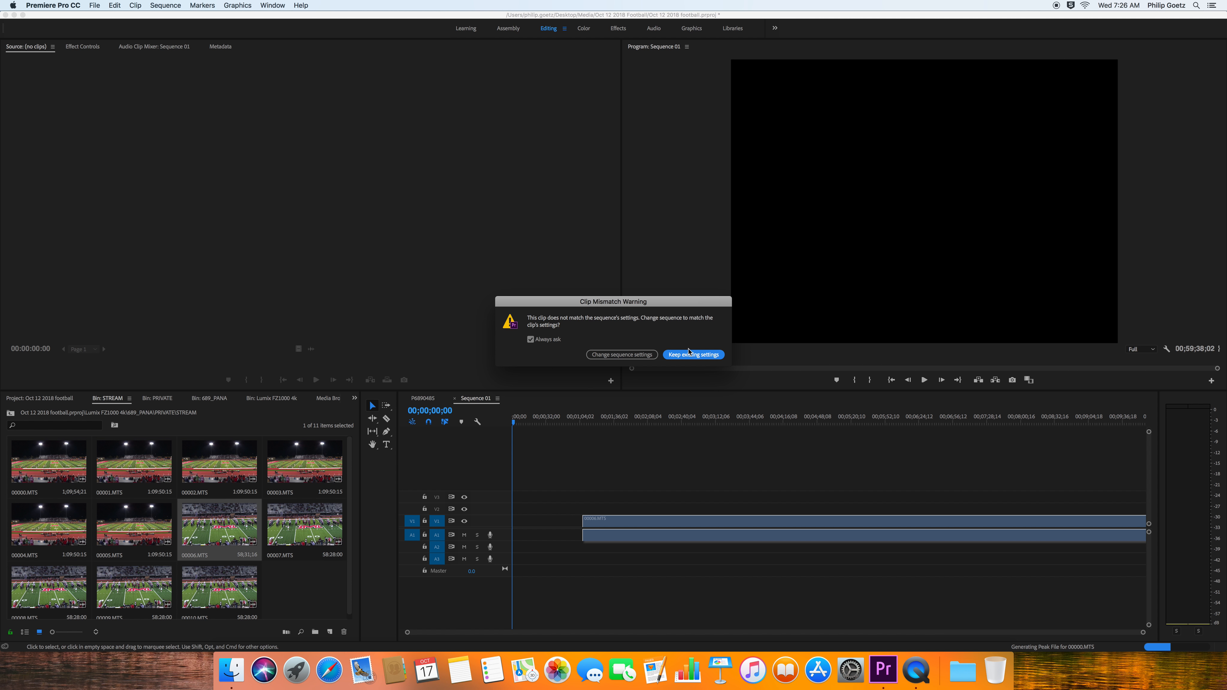
left_click(623, 355)
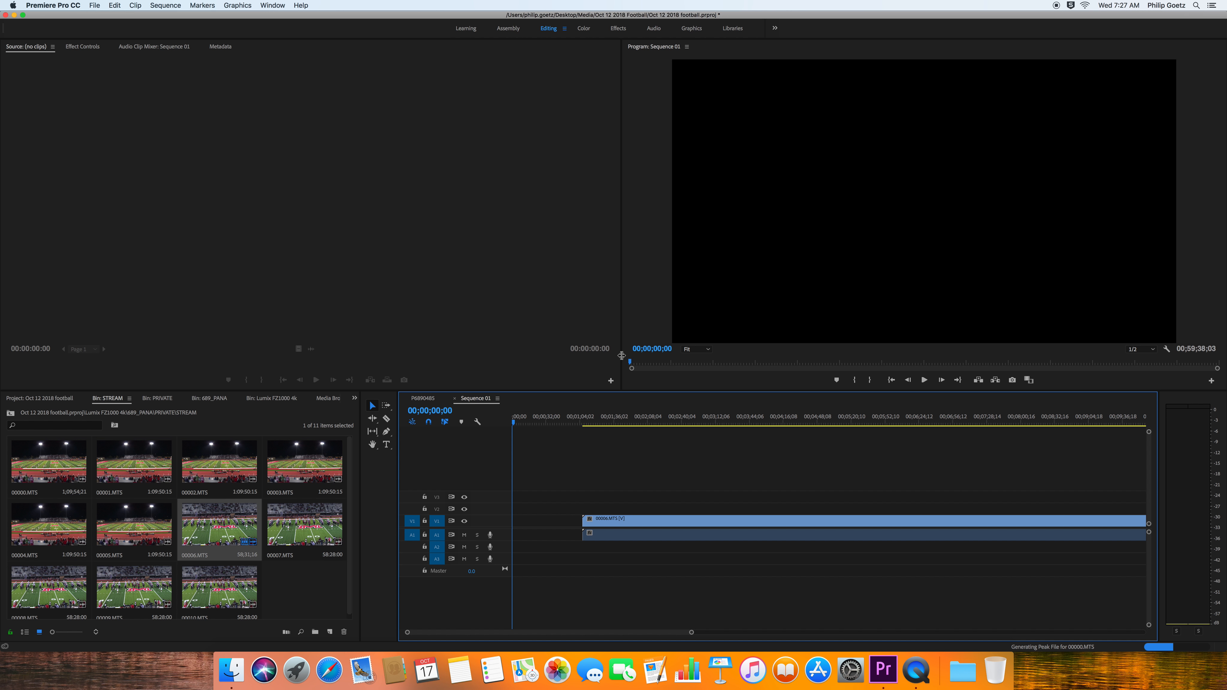
Find the marching band shot at 00;05;11;14 in Sequence 01 and split the clip there with the Razor tool.
left_click(758, 424)
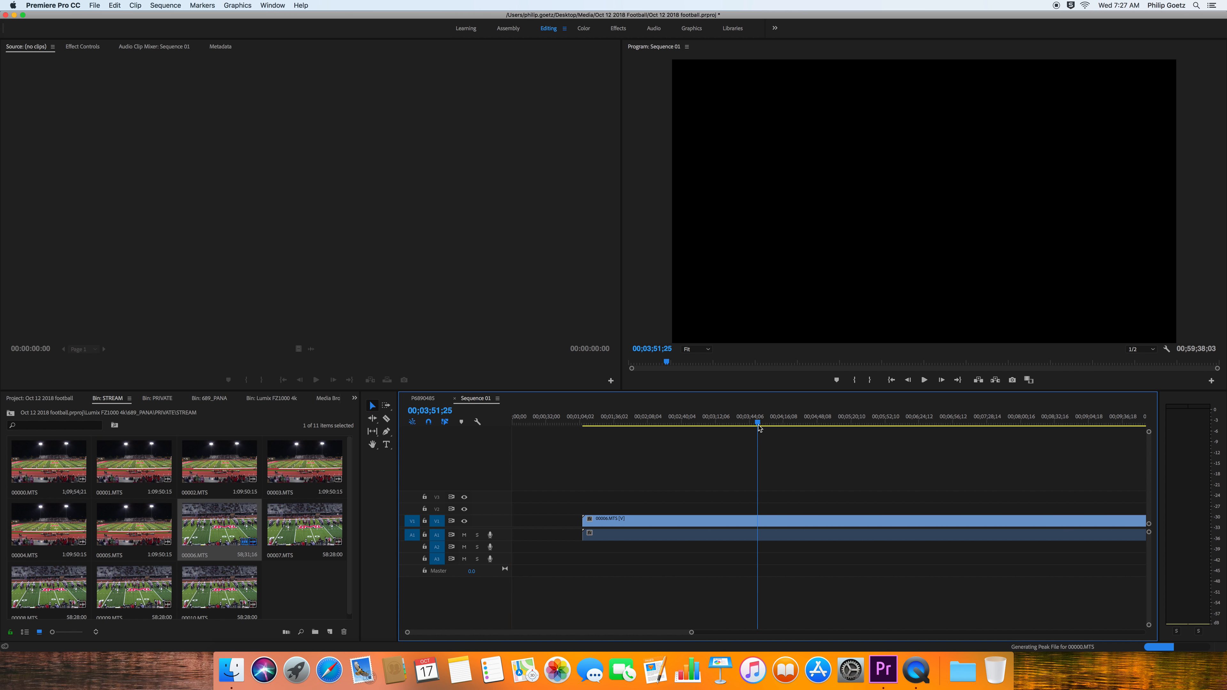
left_click(793, 425)
left_click_drag(794, 426, 839, 427)
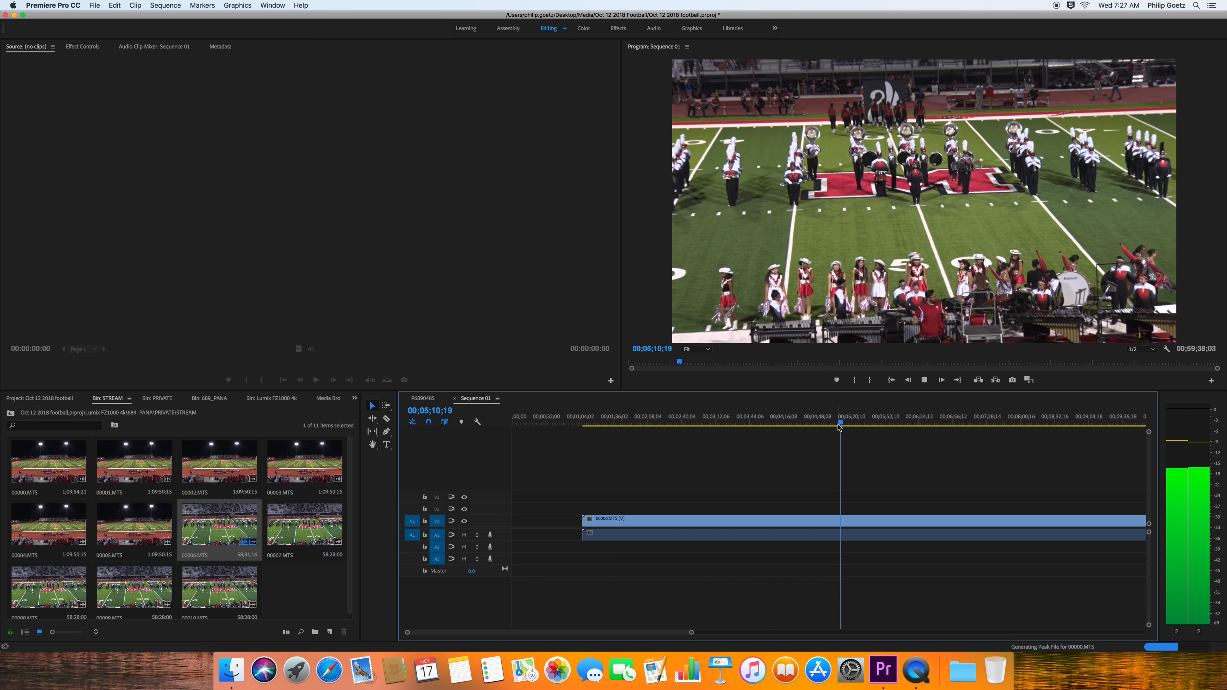
key("space")
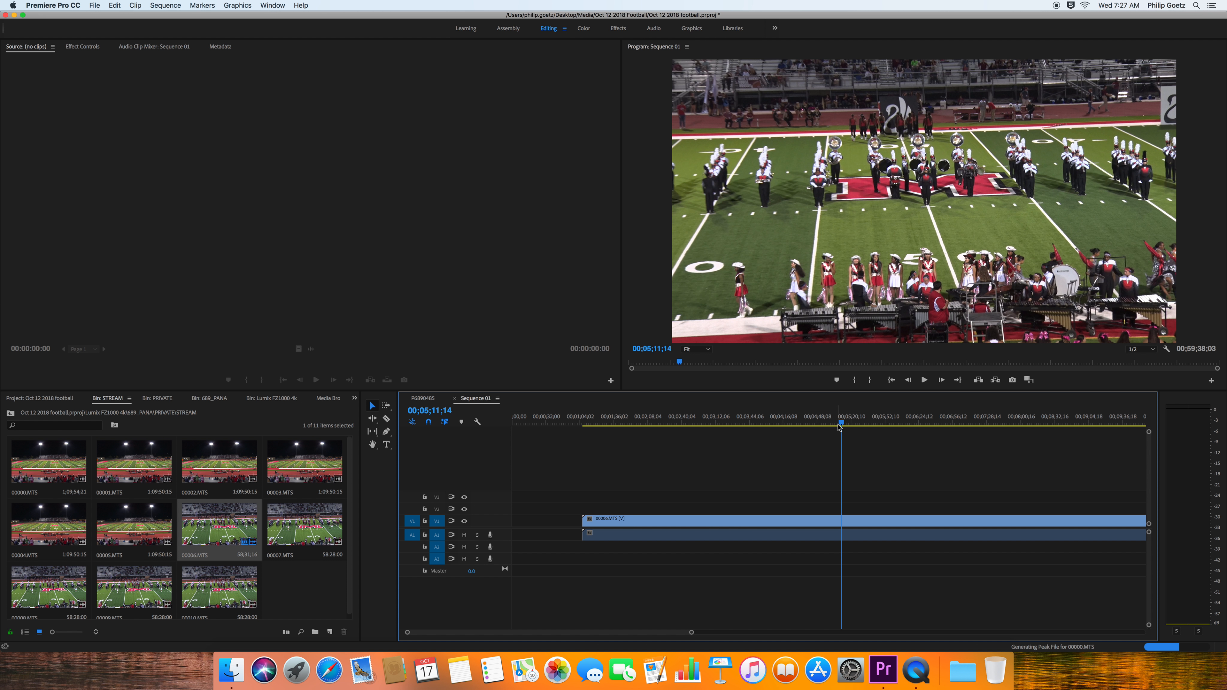
key("c")
left_click(843, 520)
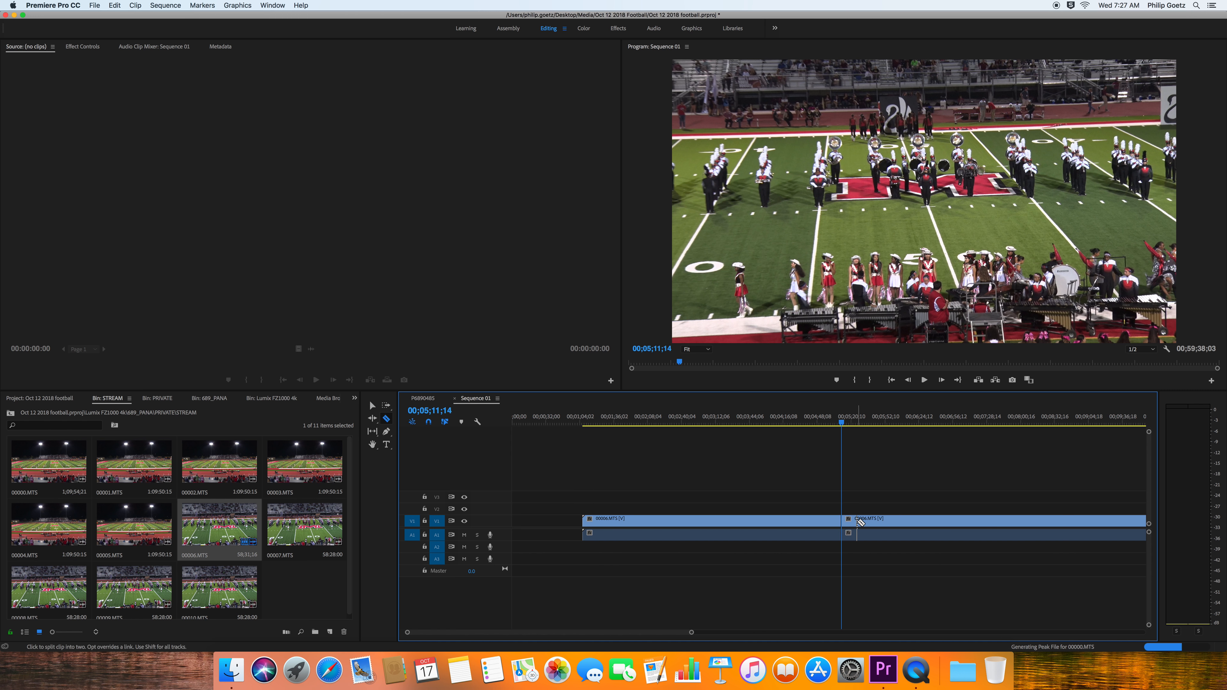
Advance one frame to 00;05;11;15 and split the clip again to isolate a single frame.
key("space")
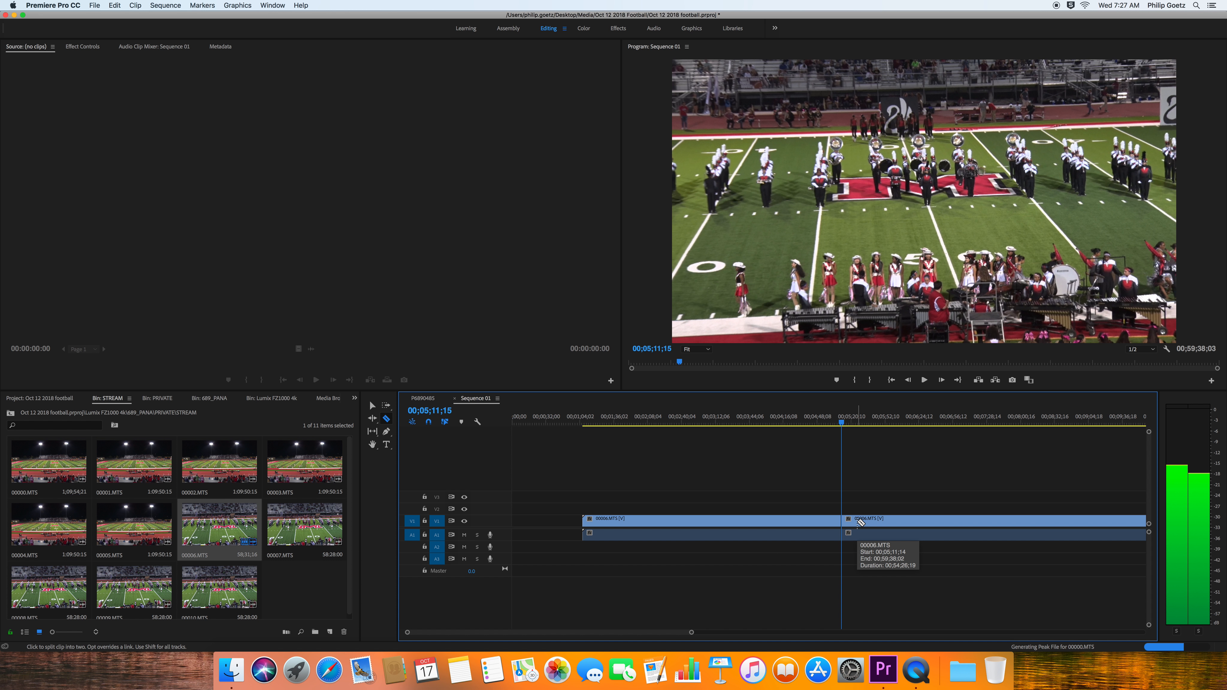
key("equal")
key("equal")
key("equal")
key("equal")
key("equal")
key("equal")
key("equal")
key("equal")
key("equal")
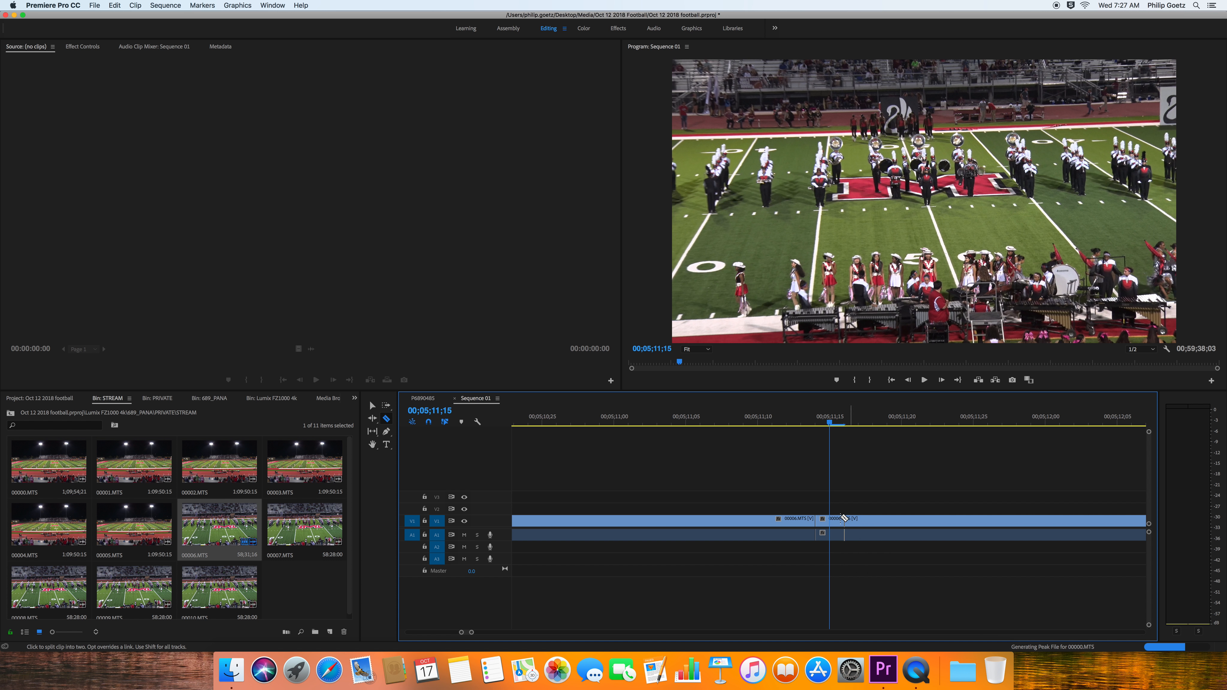
left_click(830, 521)
Select the one-frame segment and mark the sequence out point at 00;05;11;15 and the in point at 00;05;11;14.
key("v")
left_click(825, 526)
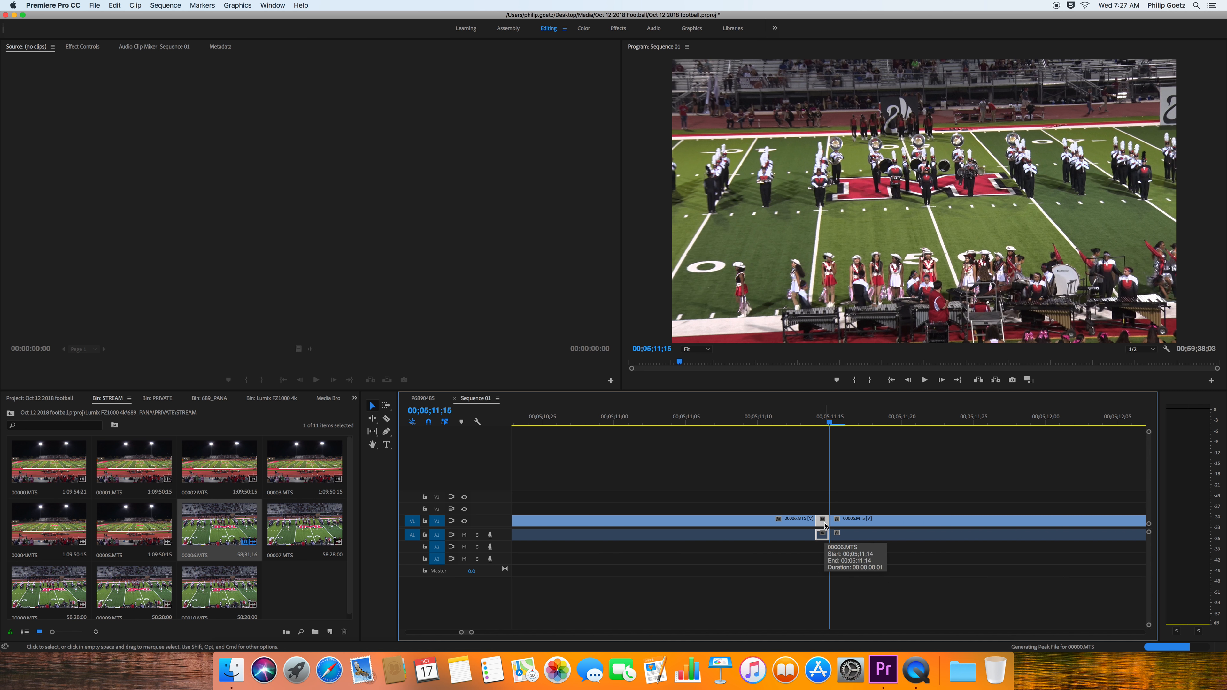
key("o")
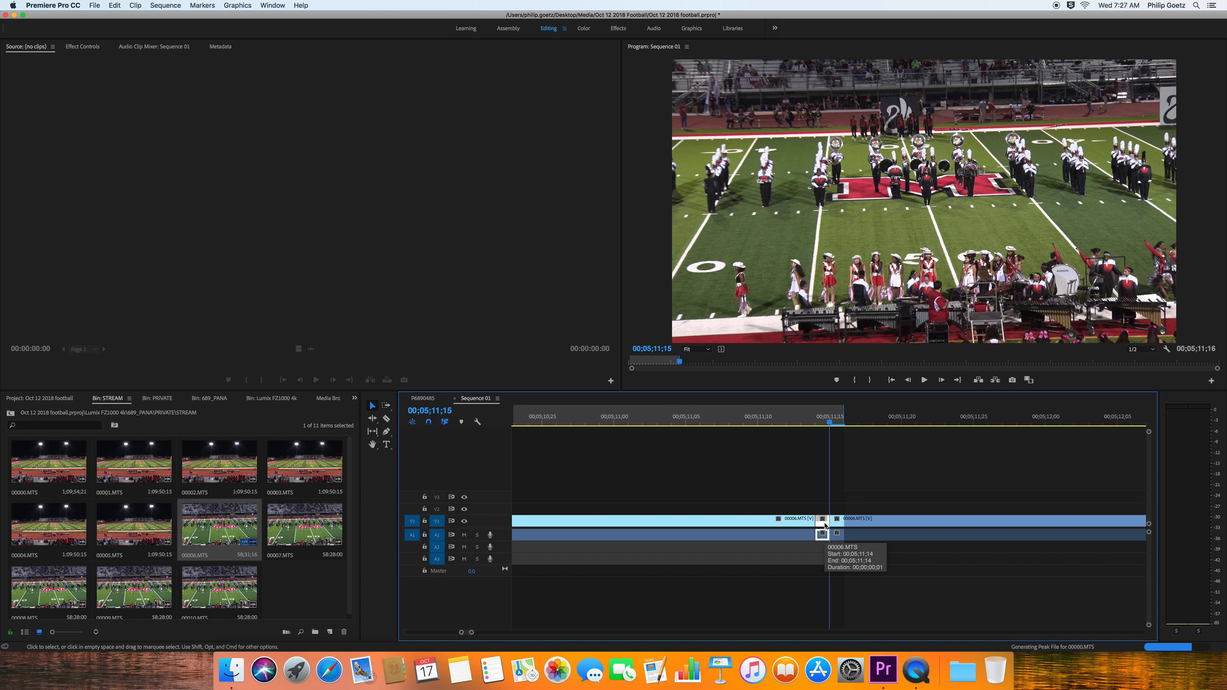
key("Left")
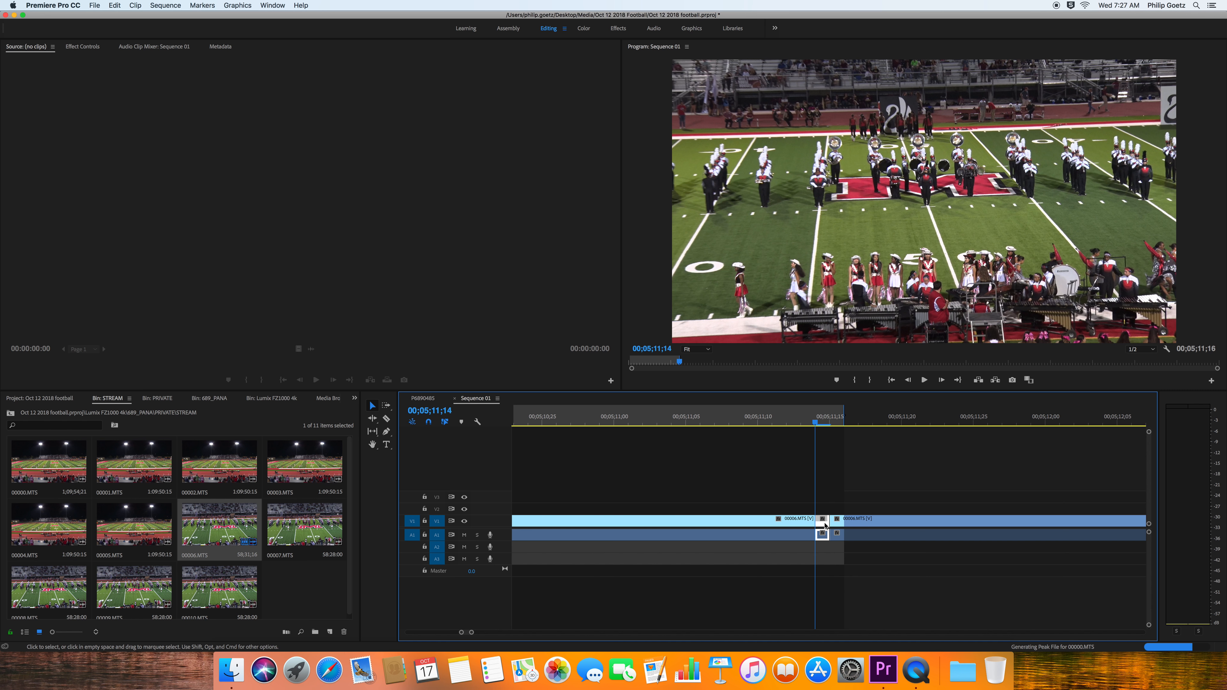
key("i")
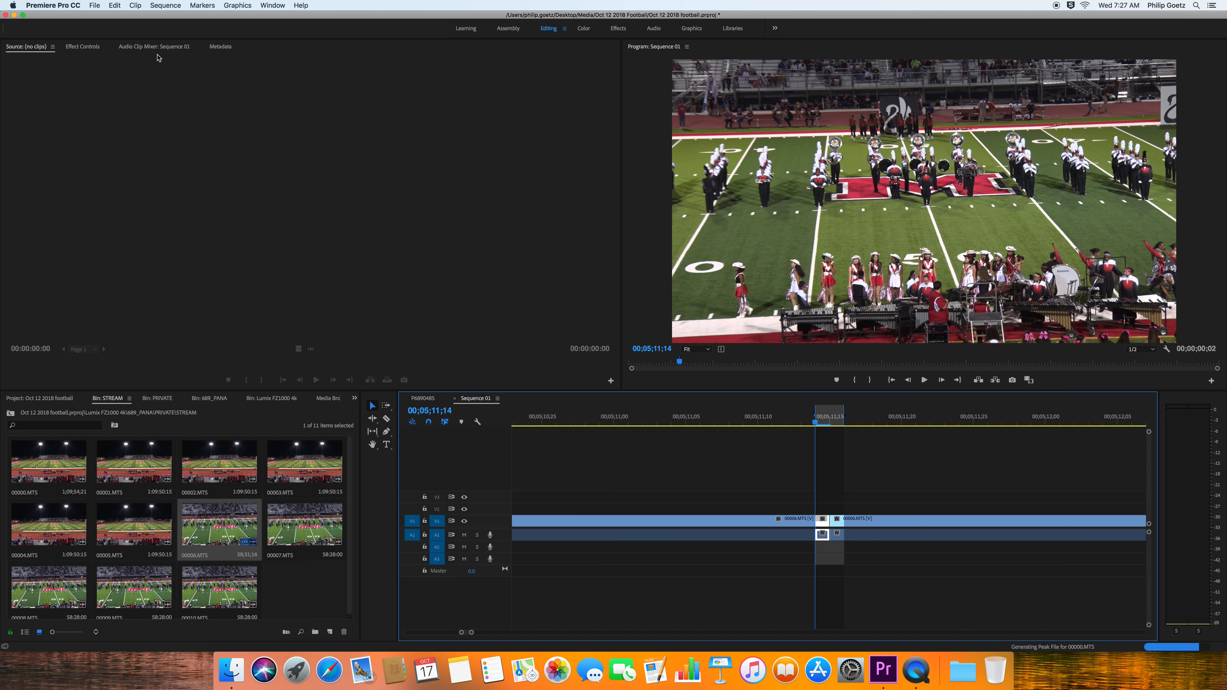
Open the media export settings for the marked range of Sequence 01, declining to enable Dictation.
left_click(95, 6)
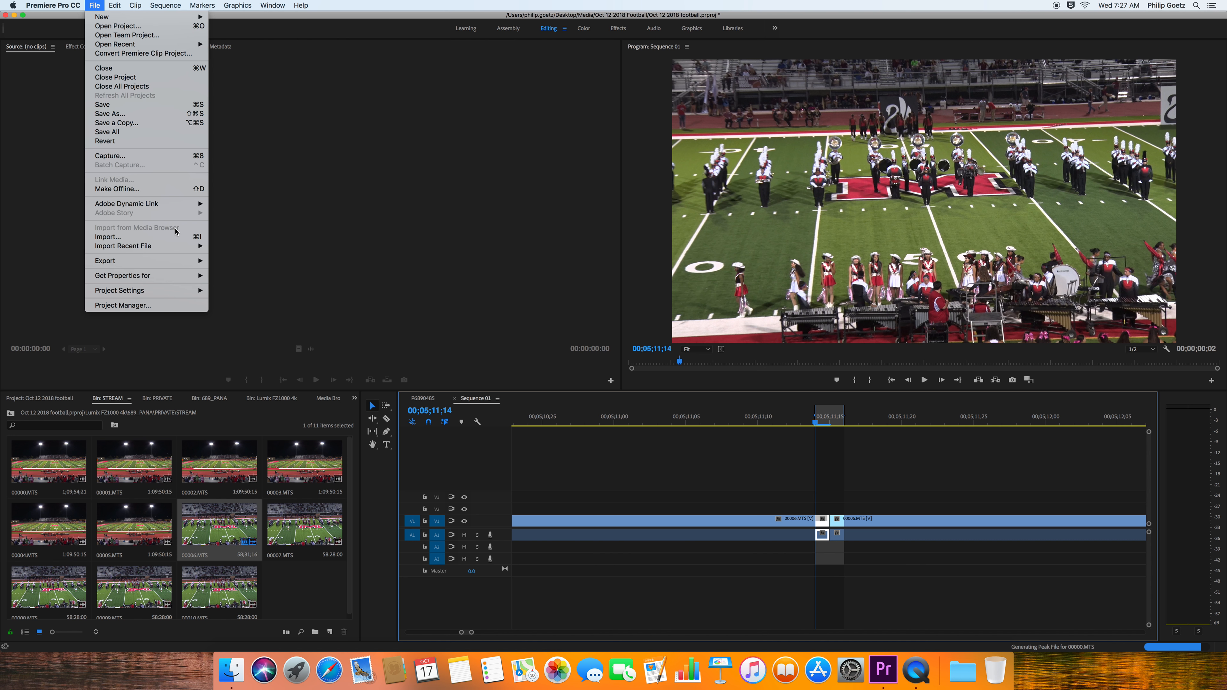
left_click(164, 265)
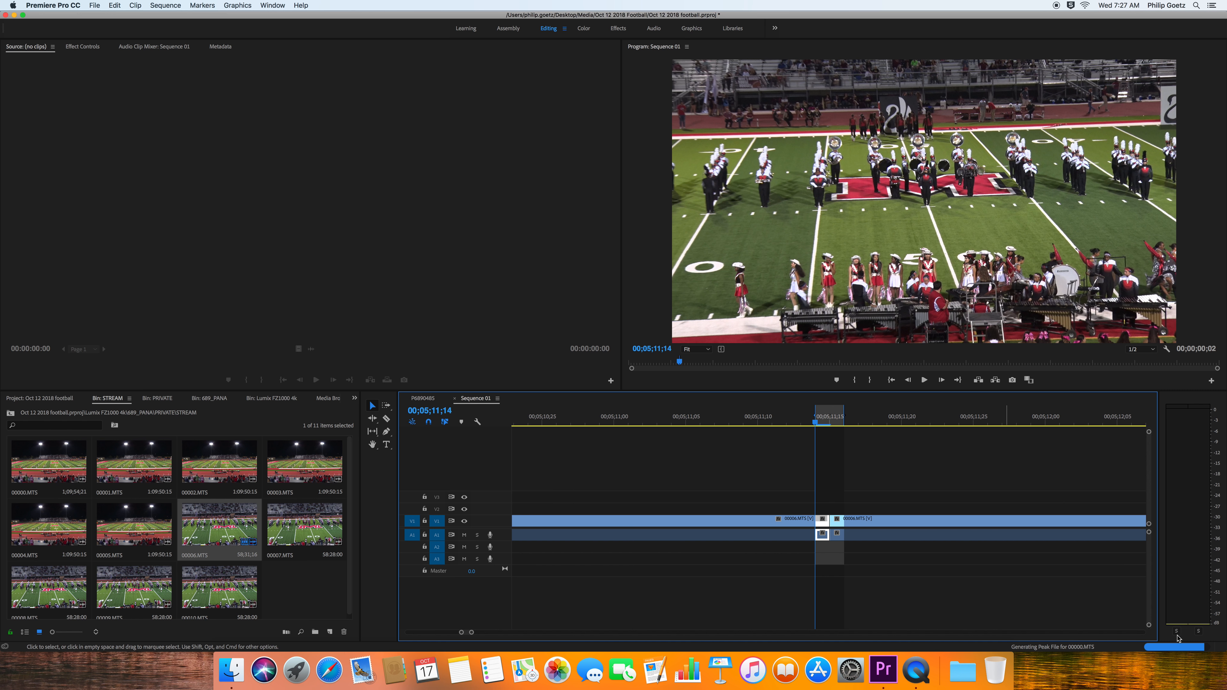
left_click(94, 5)
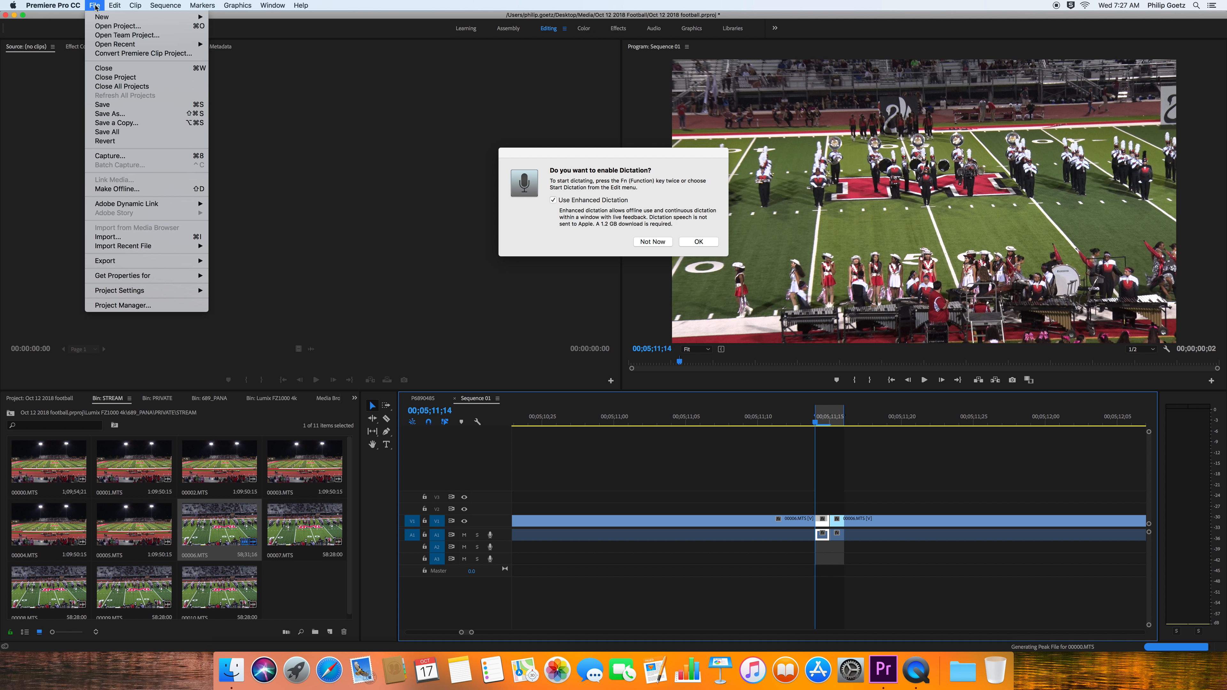
left_click(652, 242)
left_click(92, 5)
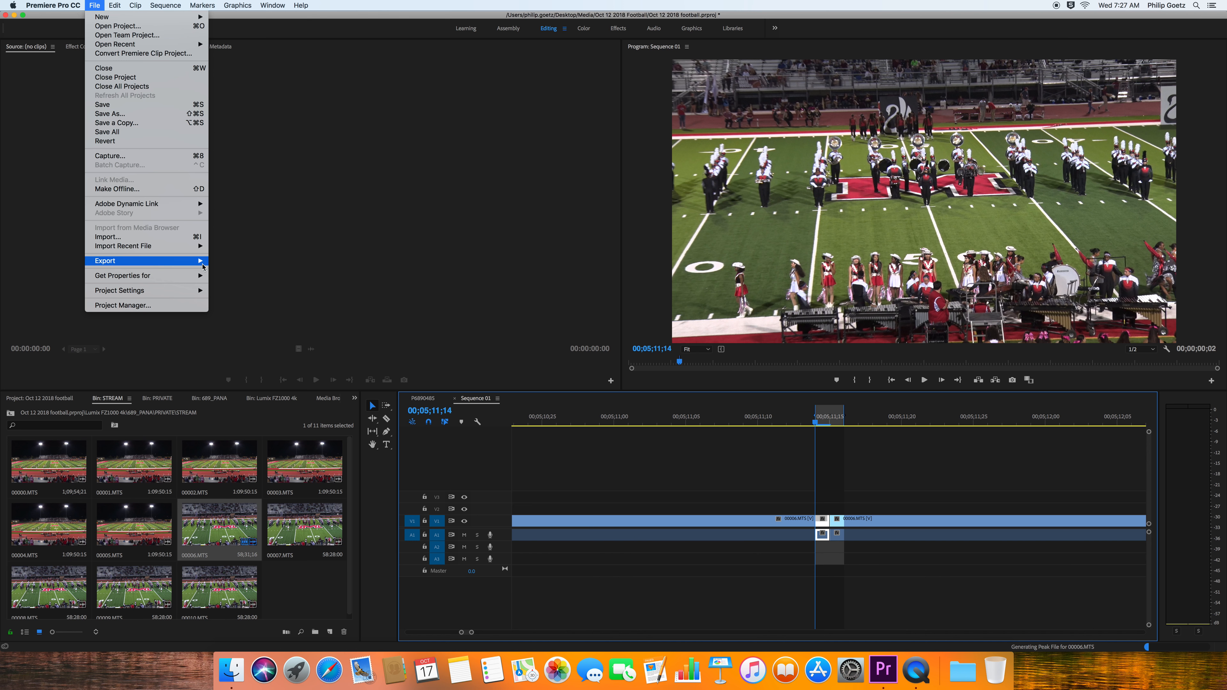
left_click(226, 263)
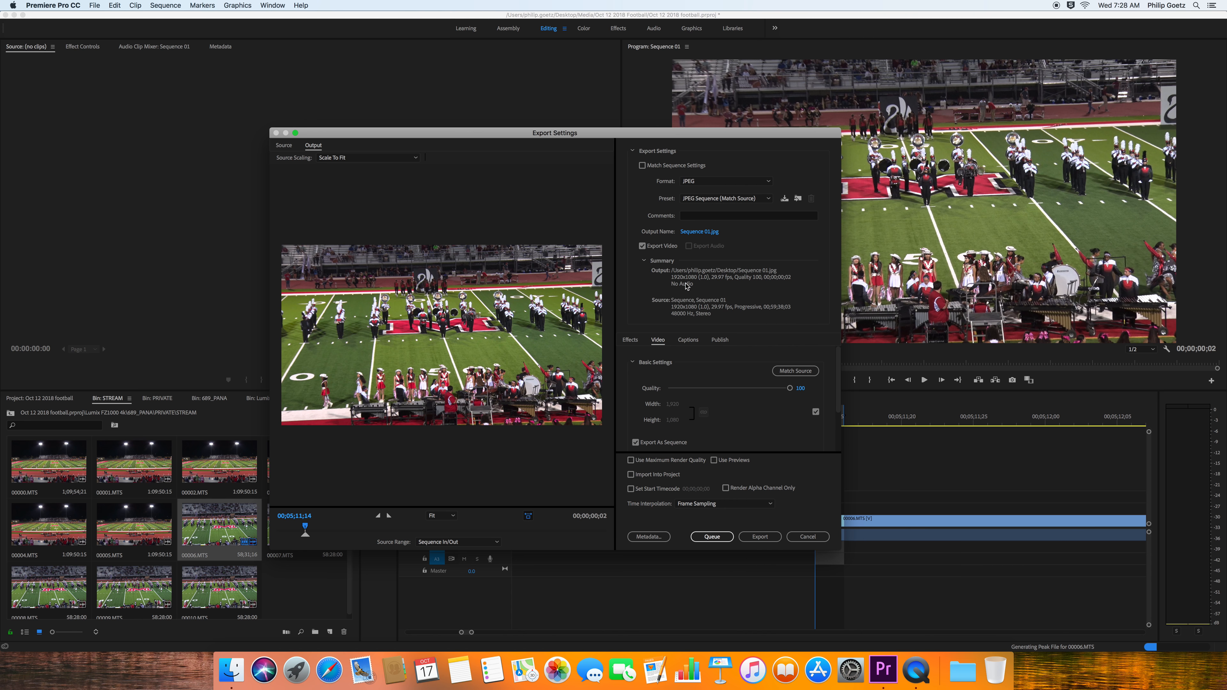
Name the JPEG export "football still oct 12 1080" and save it to the Desktop location.
left_click(698, 231)
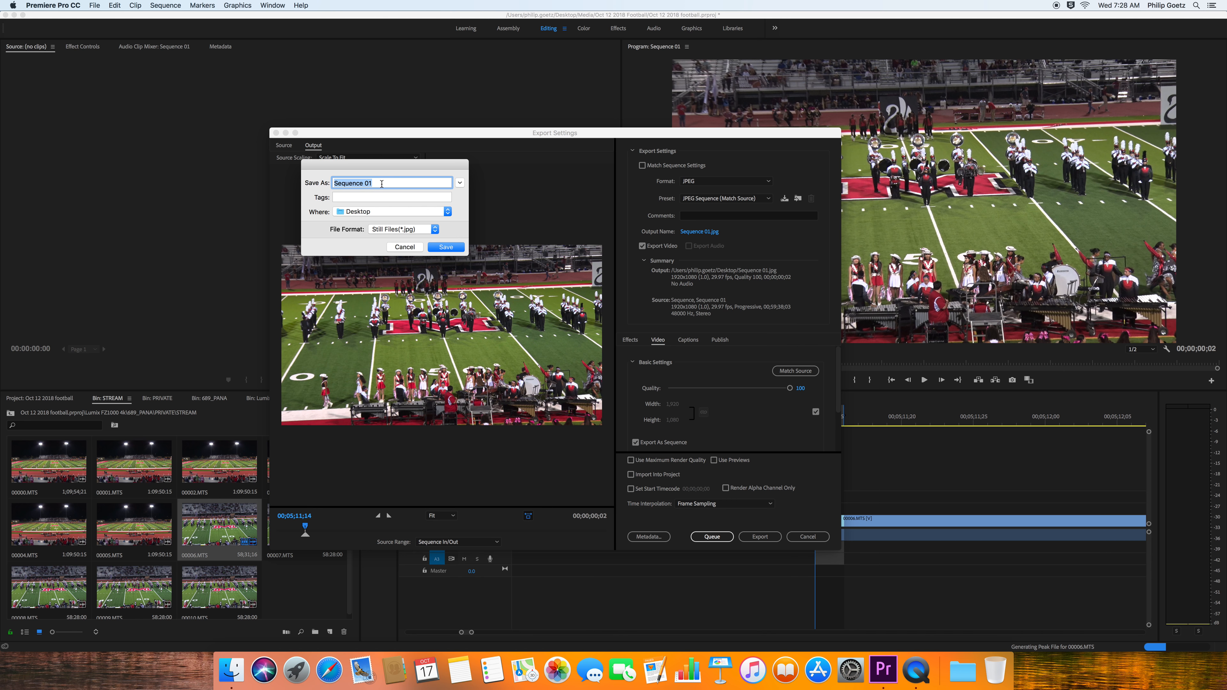
type("football still oct 12 1080")
left_click(451, 248)
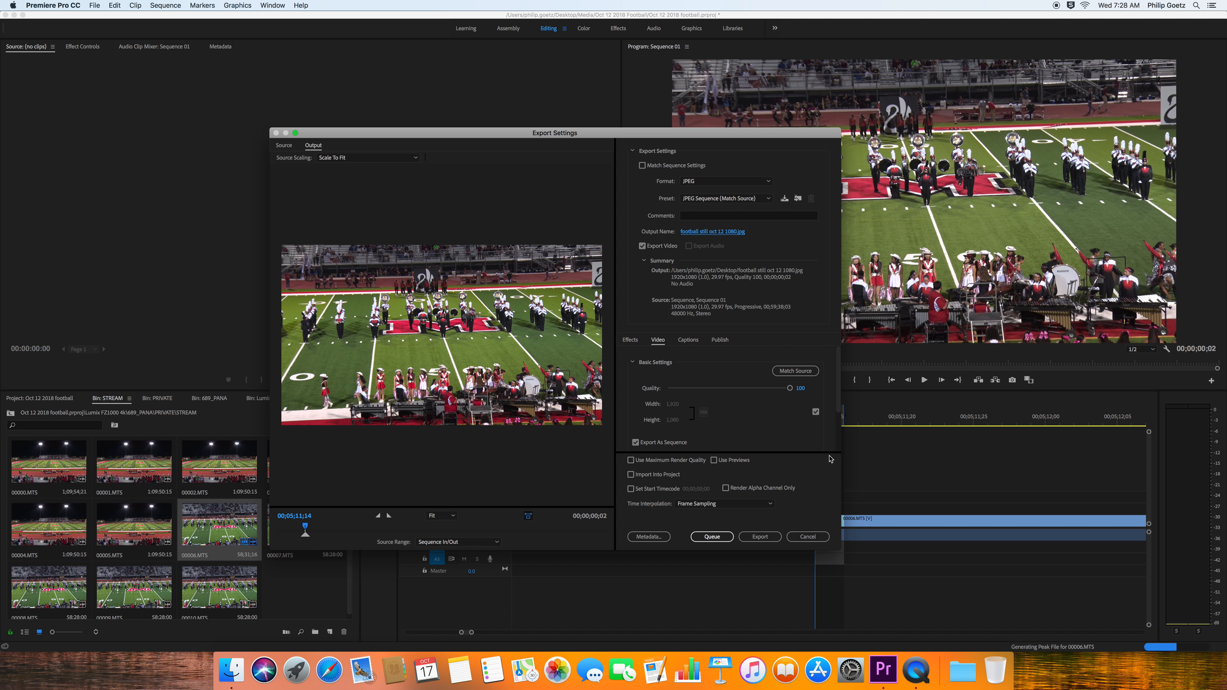
Export the marked 1080 frame range as JPEG and minimise the project window to reveal the Desktop.
left_click(759, 537)
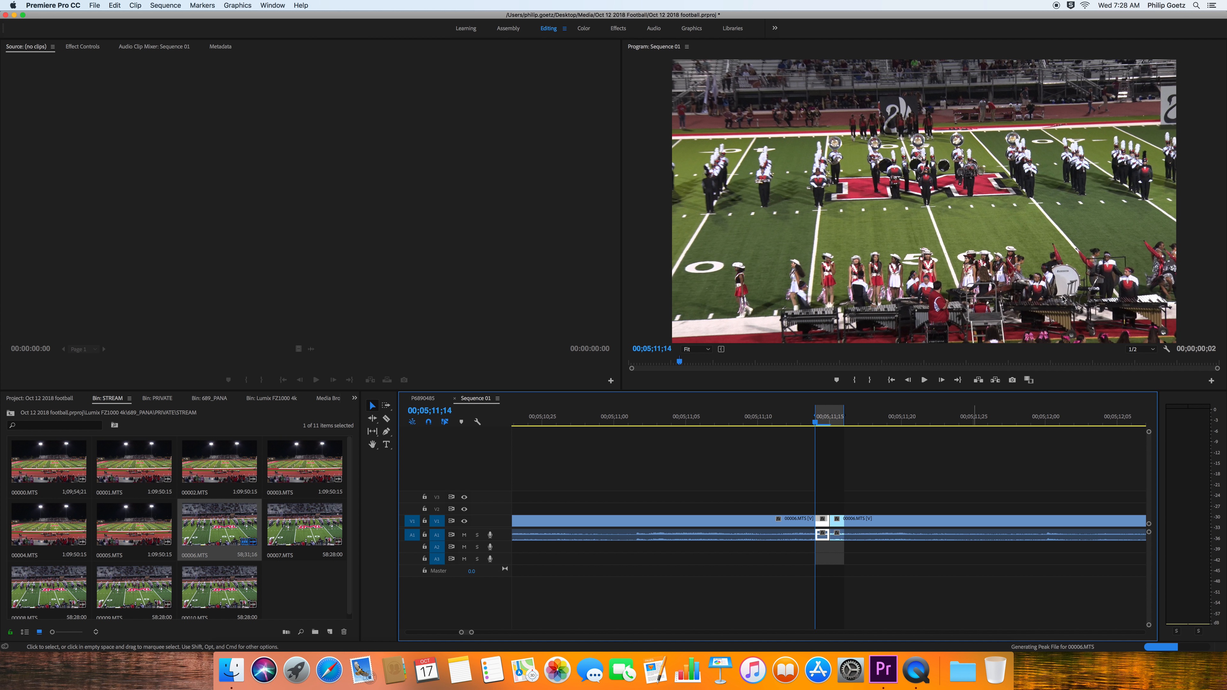
left_click(14, 16)
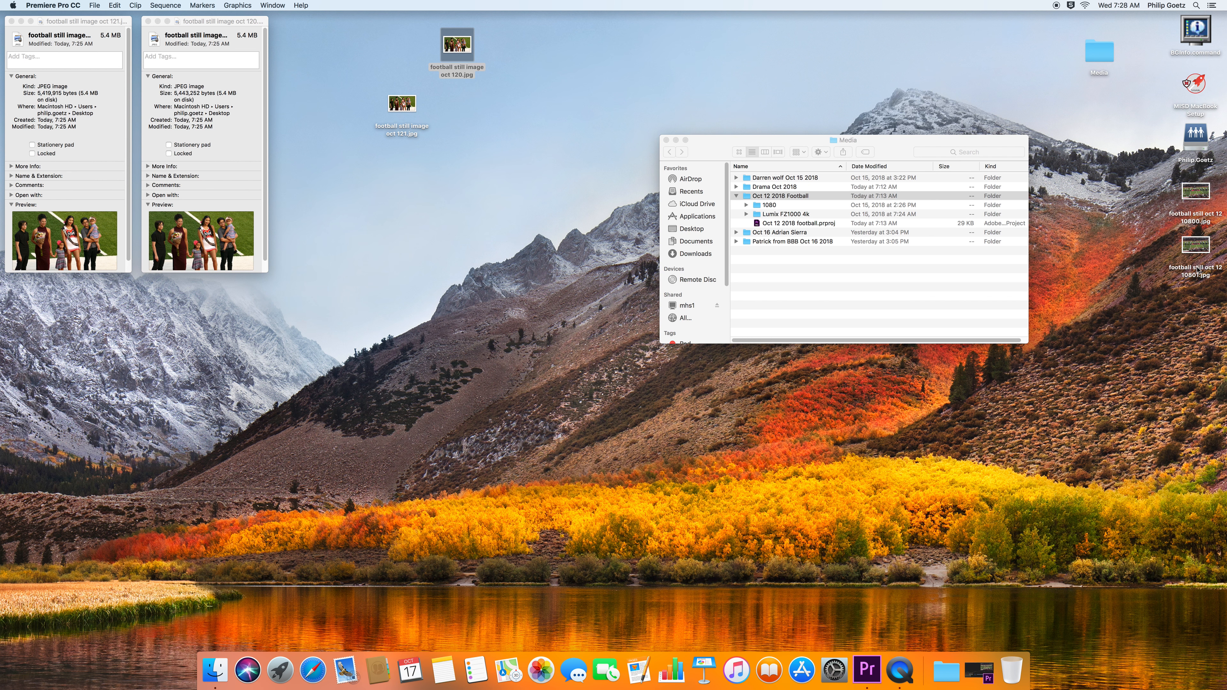
Move the stills football still oct 12 10800.jpg and 10801.jpg to open Desktop space, and view 10800.jpg in Preview before closing it.
left_click_drag(1198, 198, 559, 146)
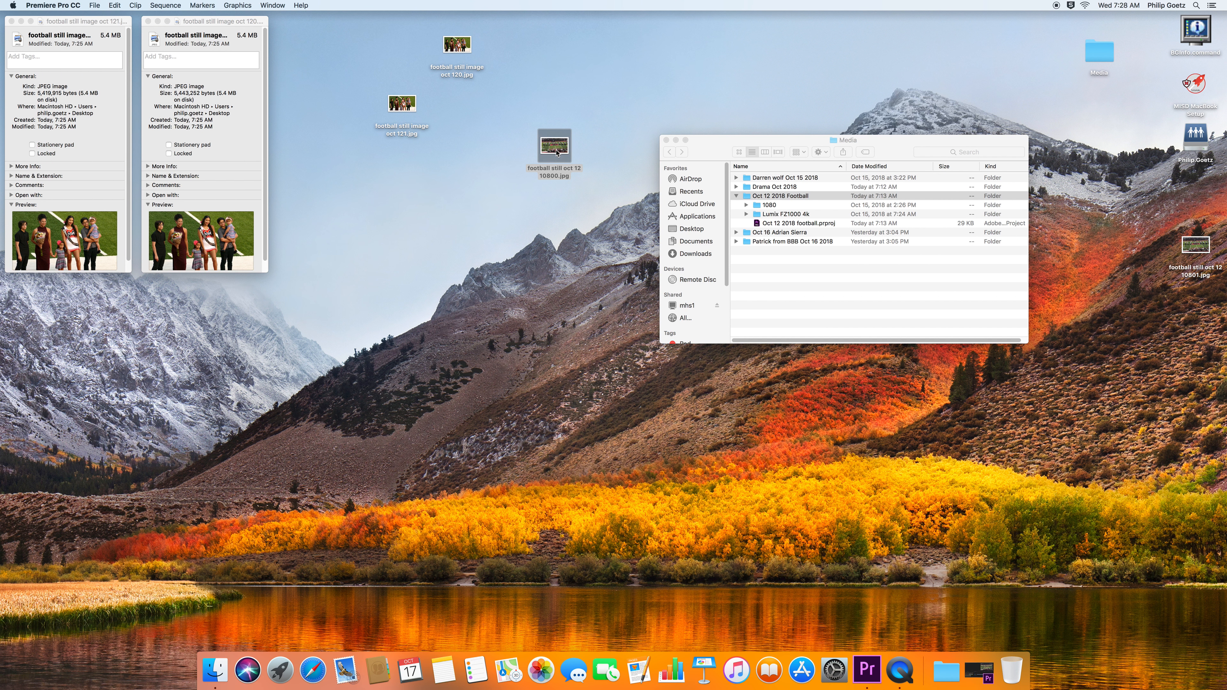
double_click(559, 146)
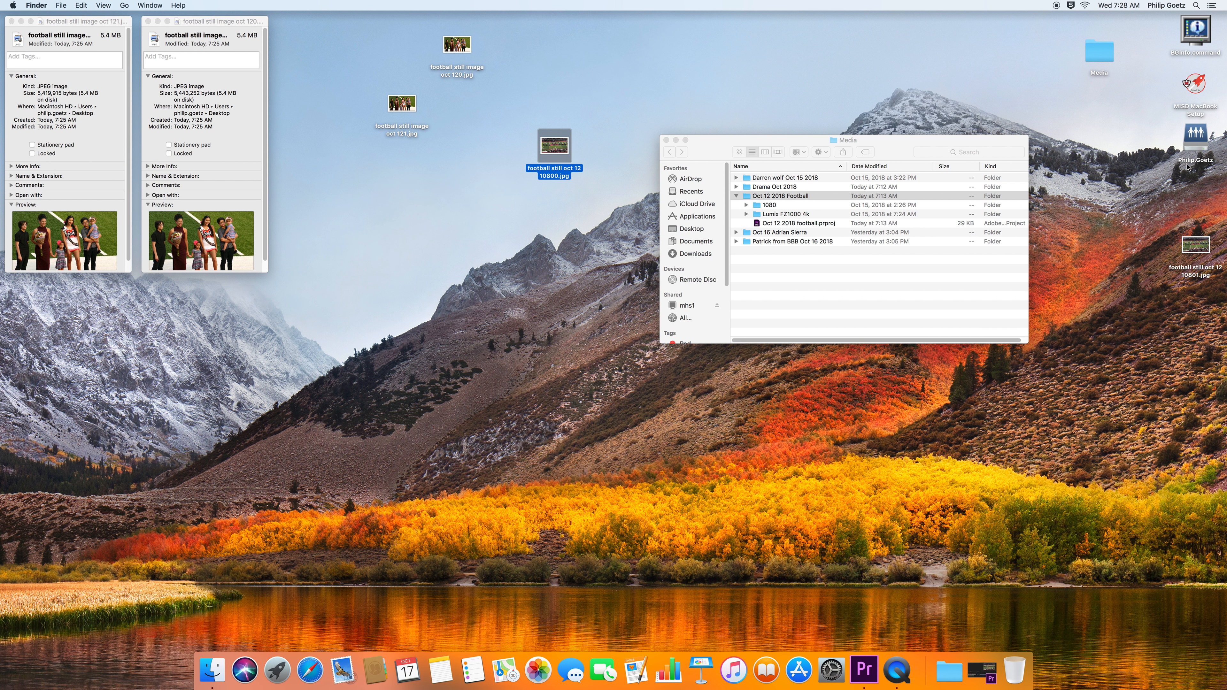
left_click_drag(1196, 244, 599, 73)
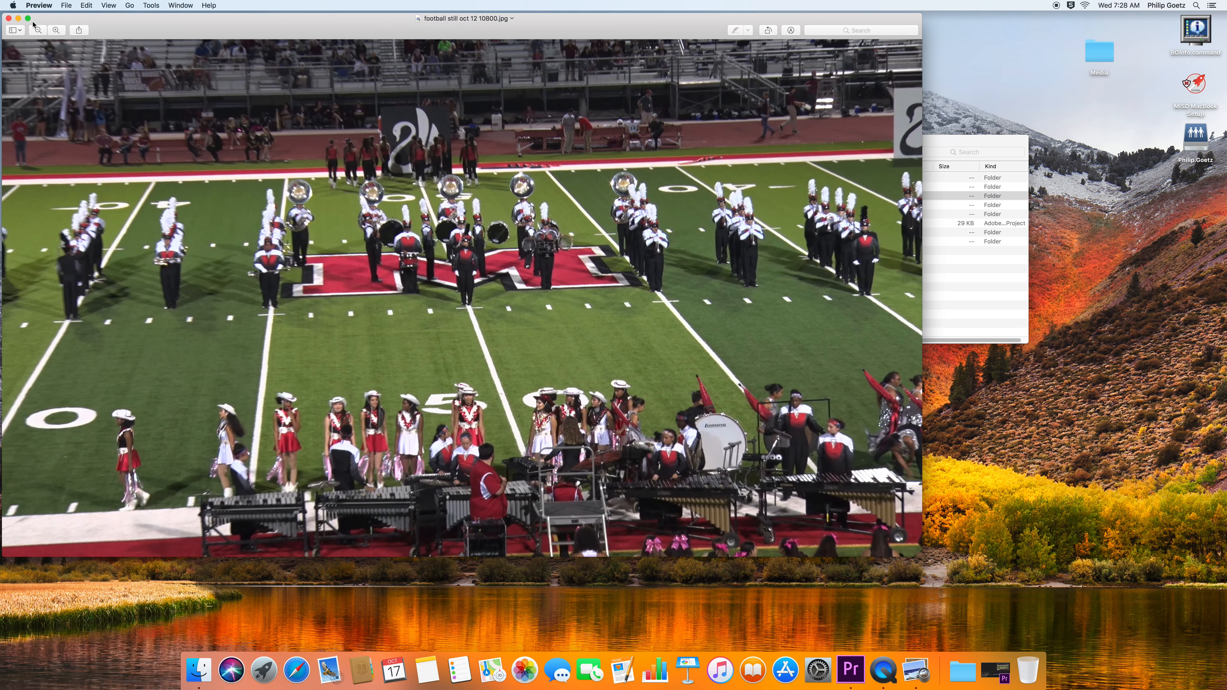
left_click(9, 19)
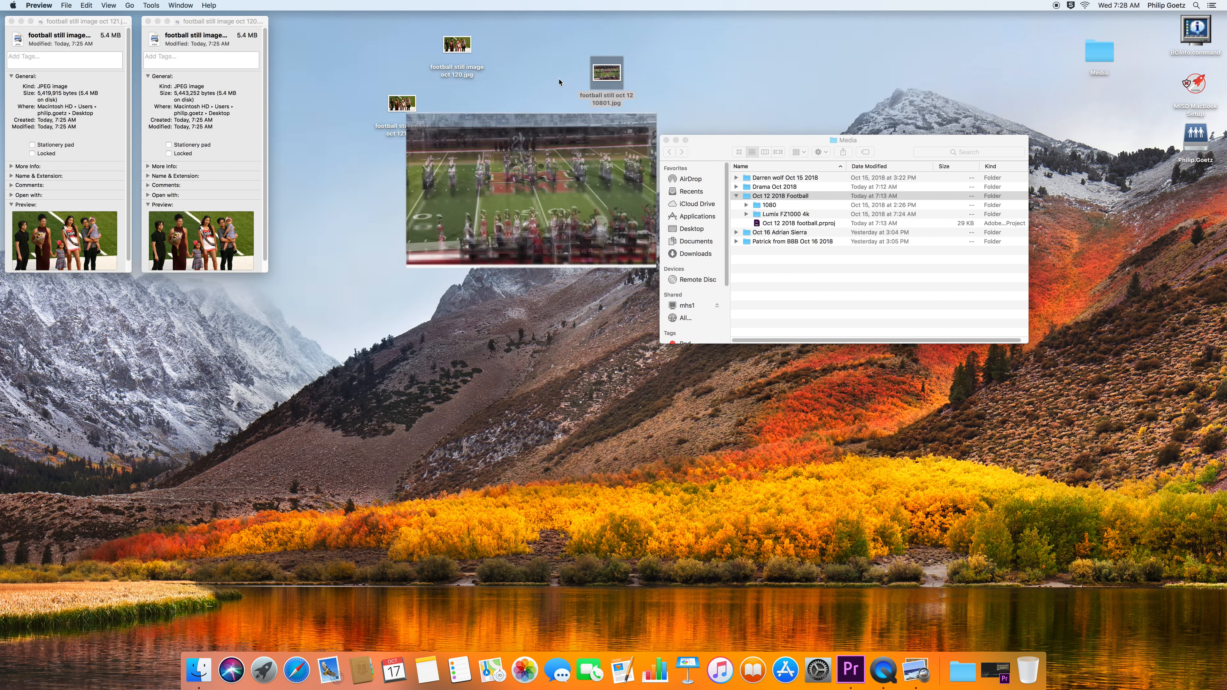
Show the file info for football still oct 12 10801.jpg and open football still image oct 120.jpg to compare 1080 and 4K quality.
left_click(610, 72)
key("super+i")
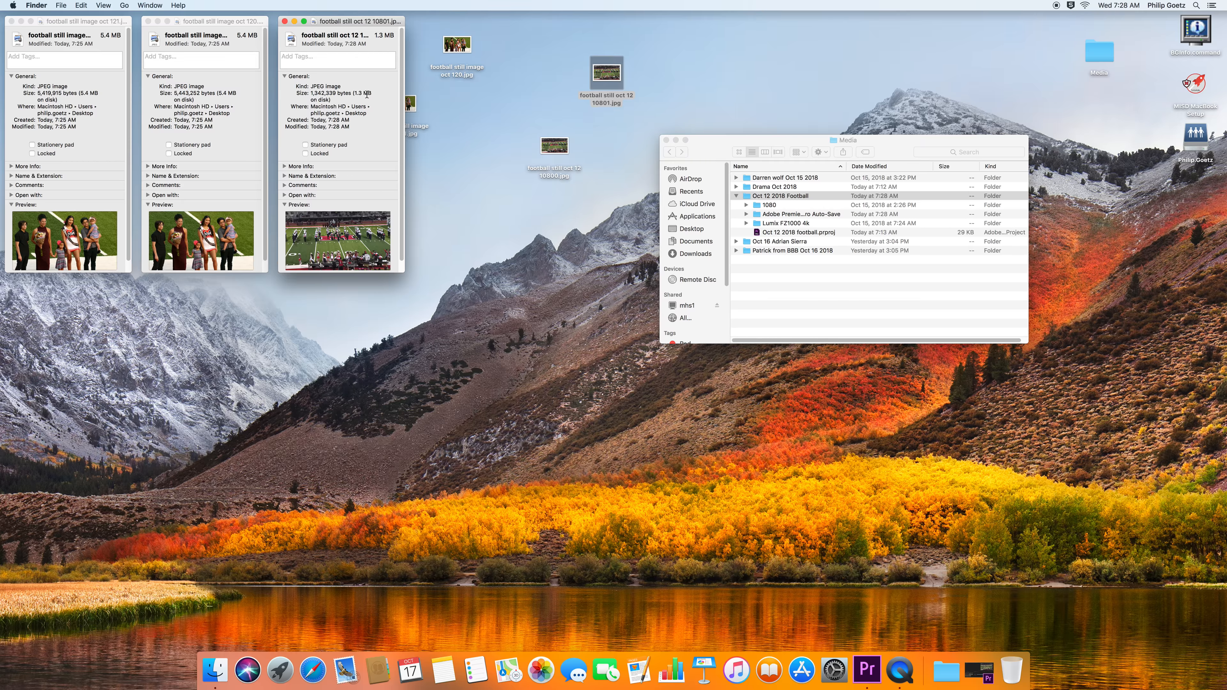
double_click(456, 44)
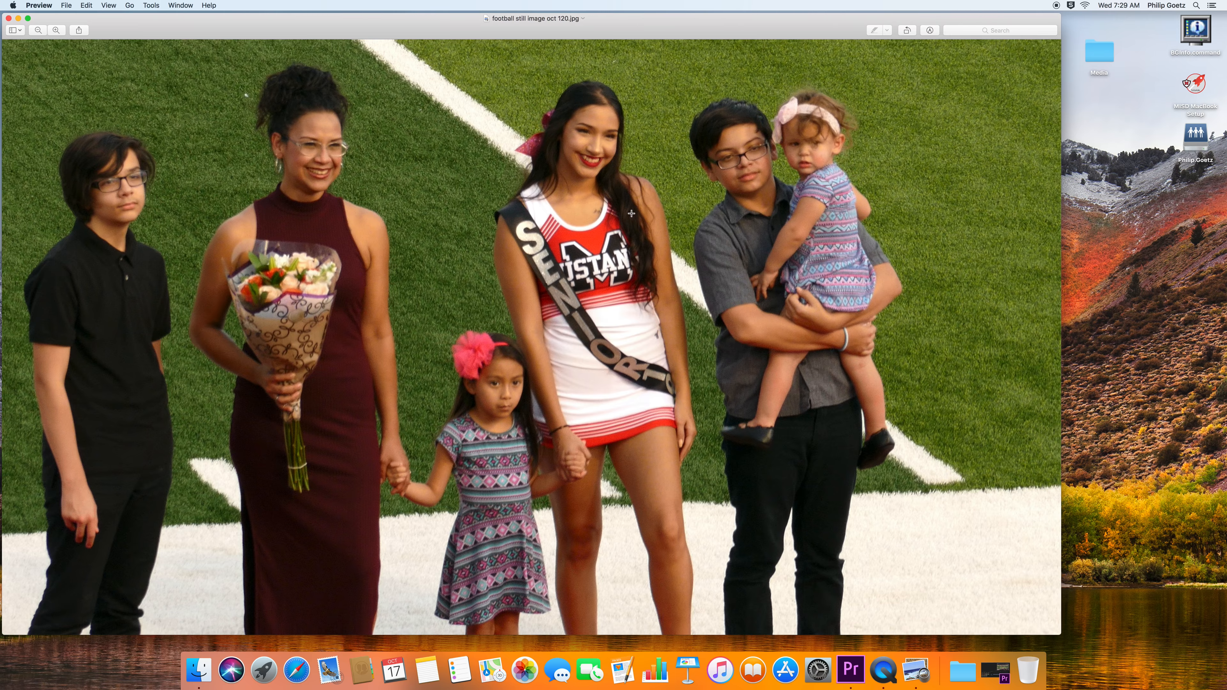
Switch back to Premiere Pro and place the playhead at 00:00:17:04 in the P6890485 sequence.
left_click(851, 669)
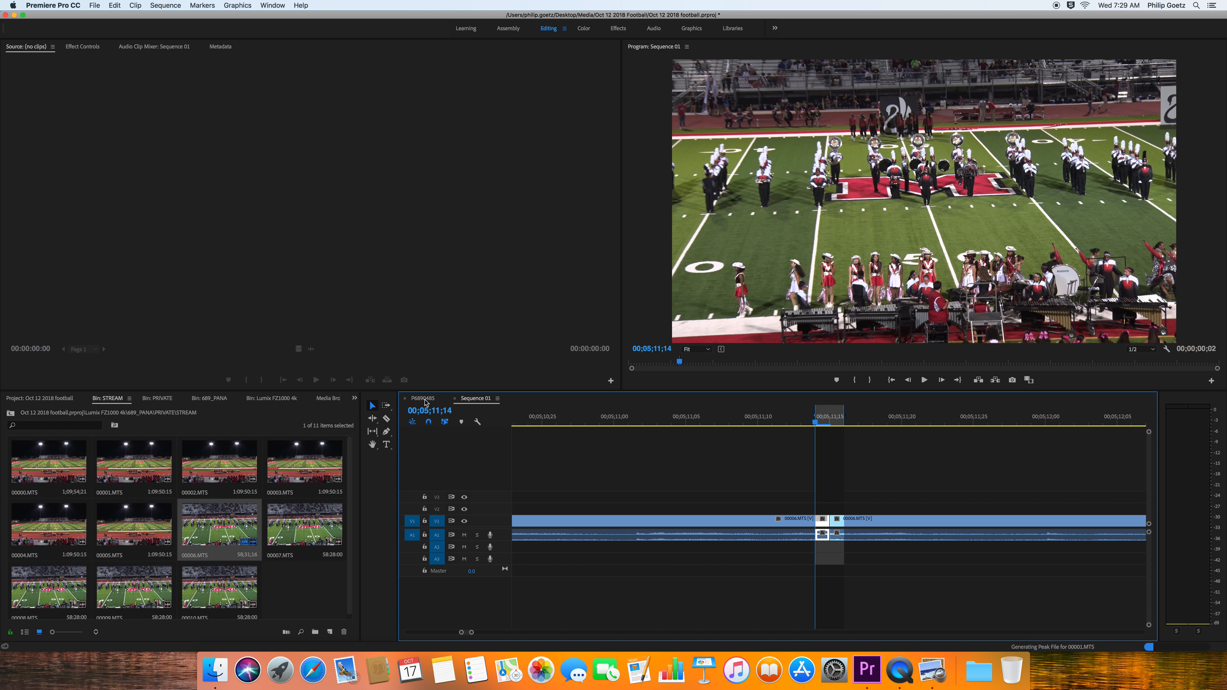
left_click(771, 422)
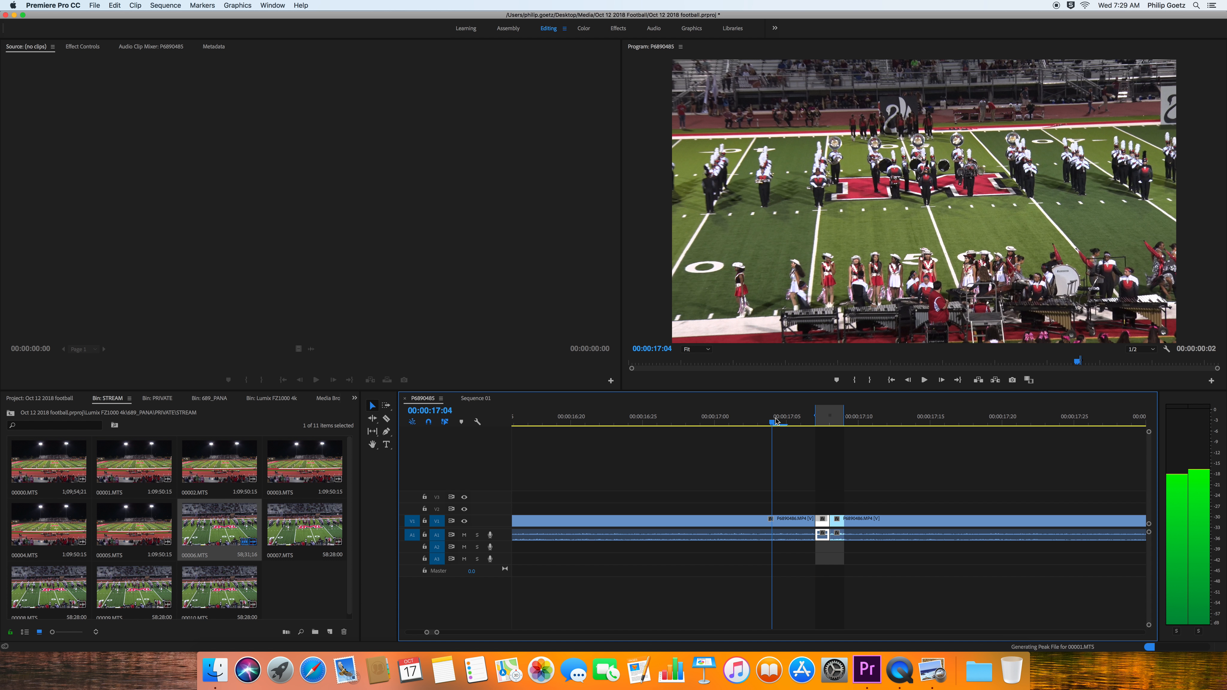